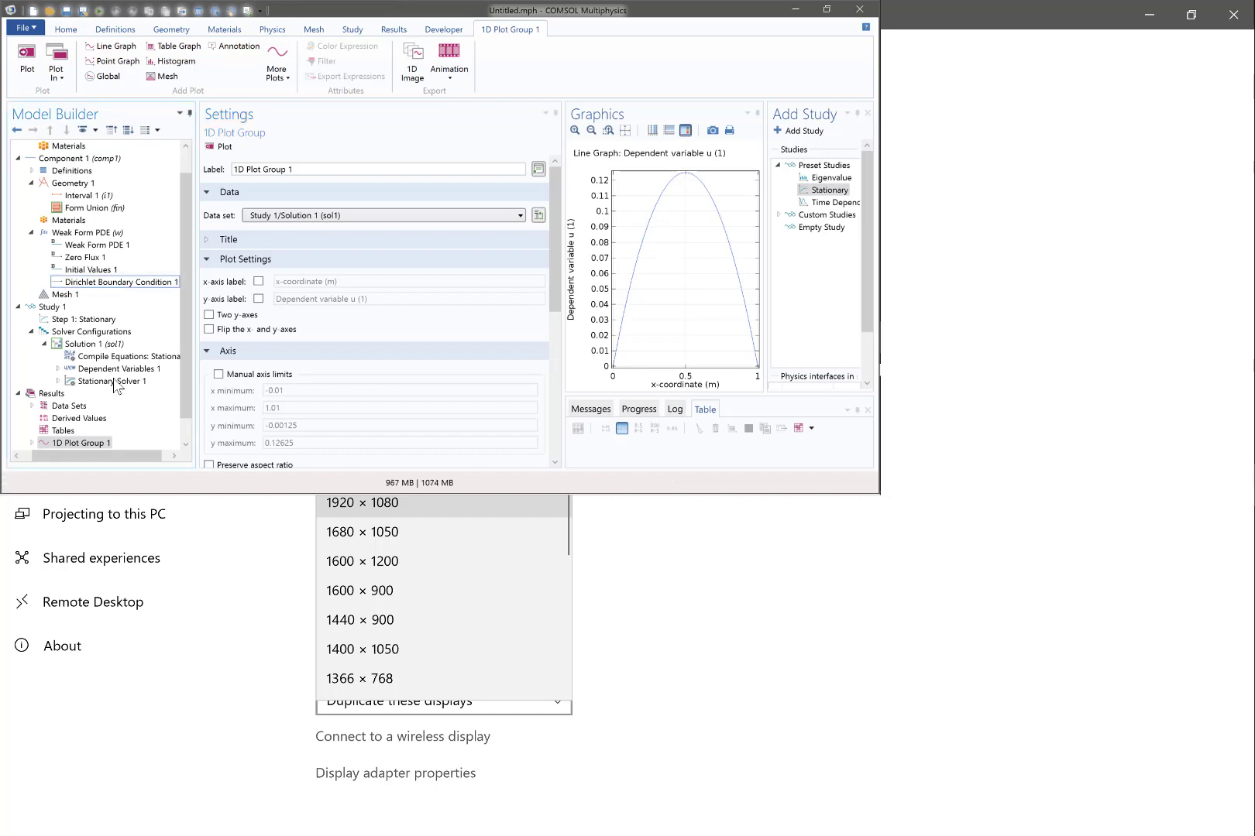
- Remove boundary 2 from the Dirichlet boundary condition's selection and recompute the study
{"action": "left_click", "coordinate": [89, 282]}
{"action": "left_click", "coordinate": [464, 234]}
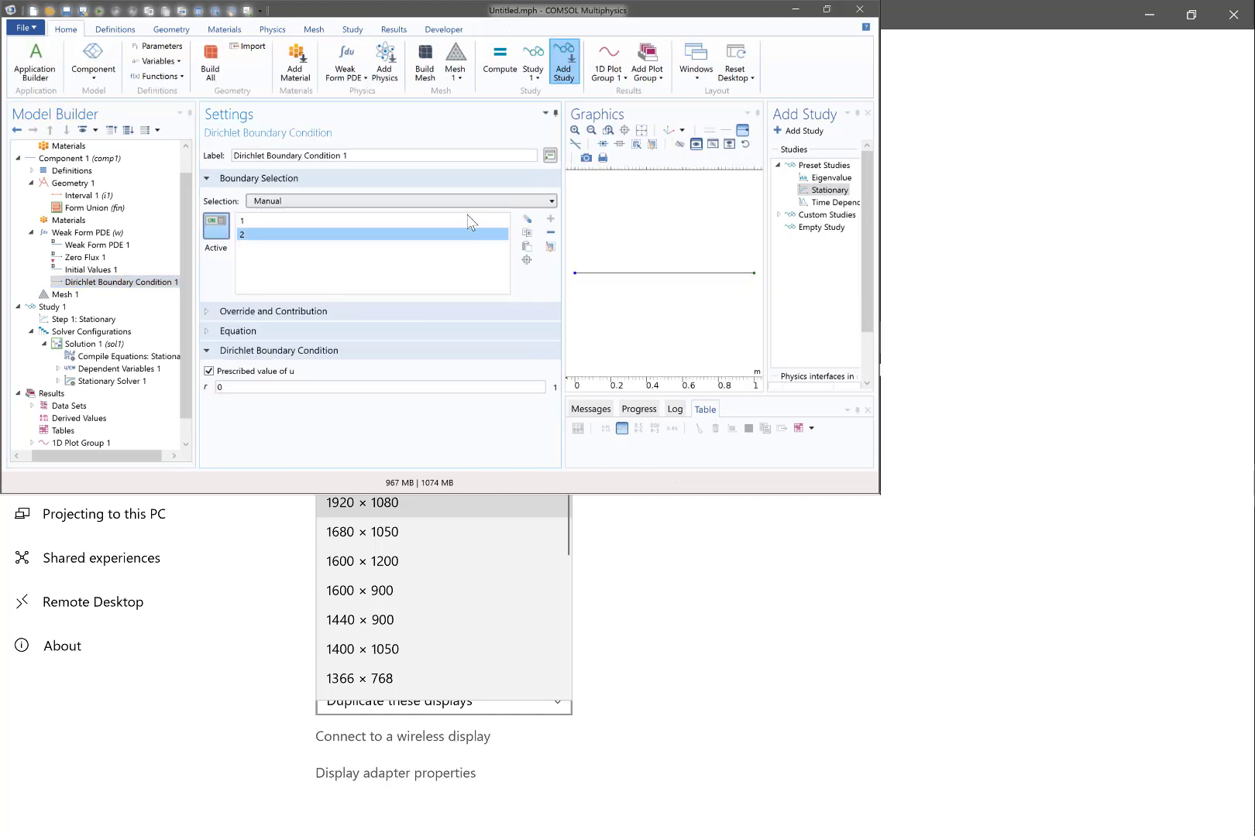
{"action": "left_click", "coordinate": [551, 233]}
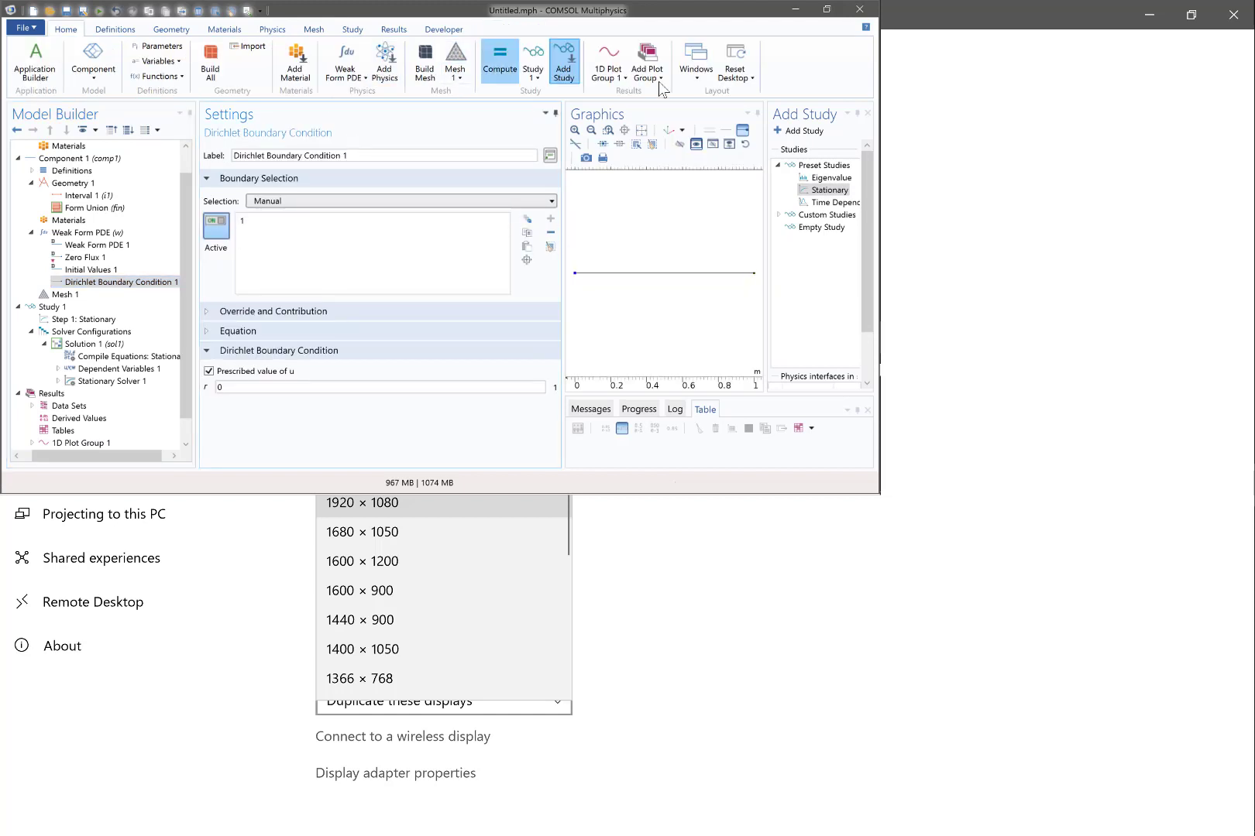
{"action": "left_click", "coordinate": [494, 61]}
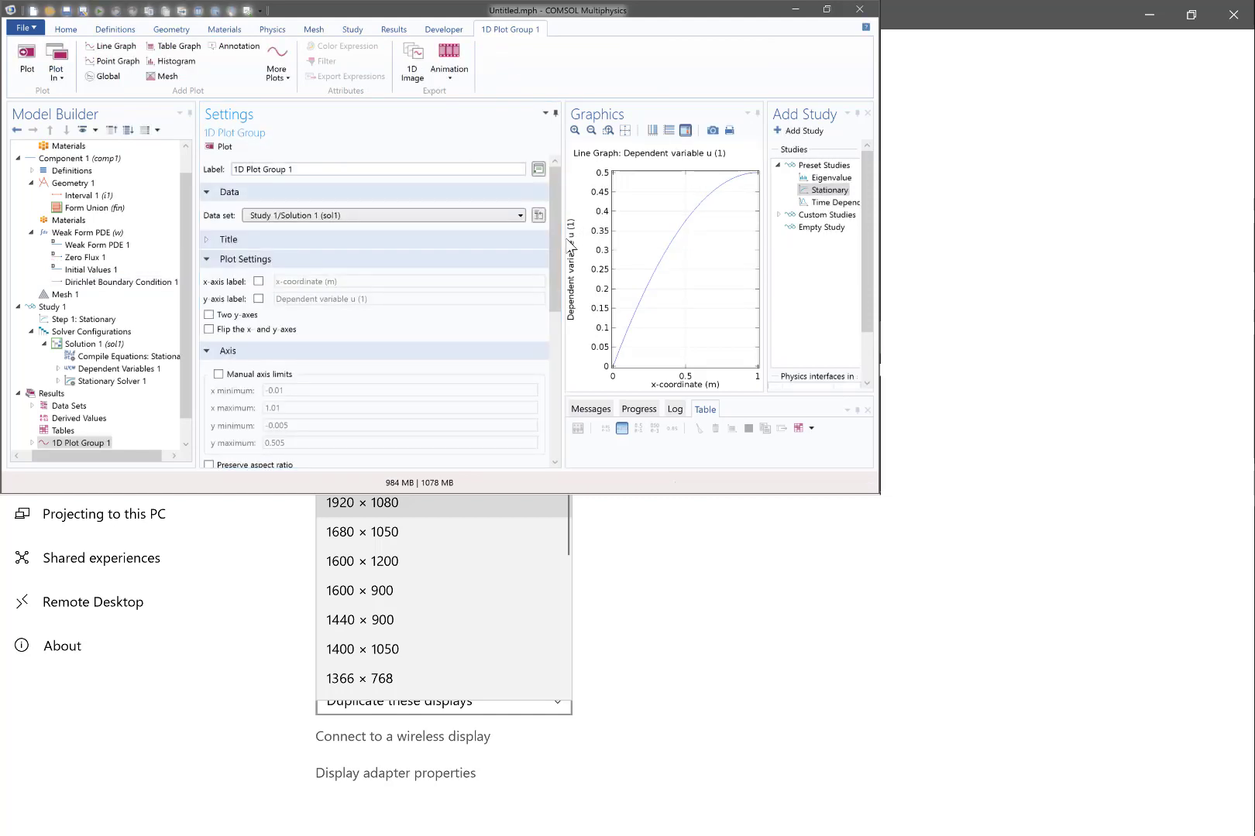
{"action": "left_click_drag", "start_coordinate": [556, 238], "coordinate": [396, 241]}
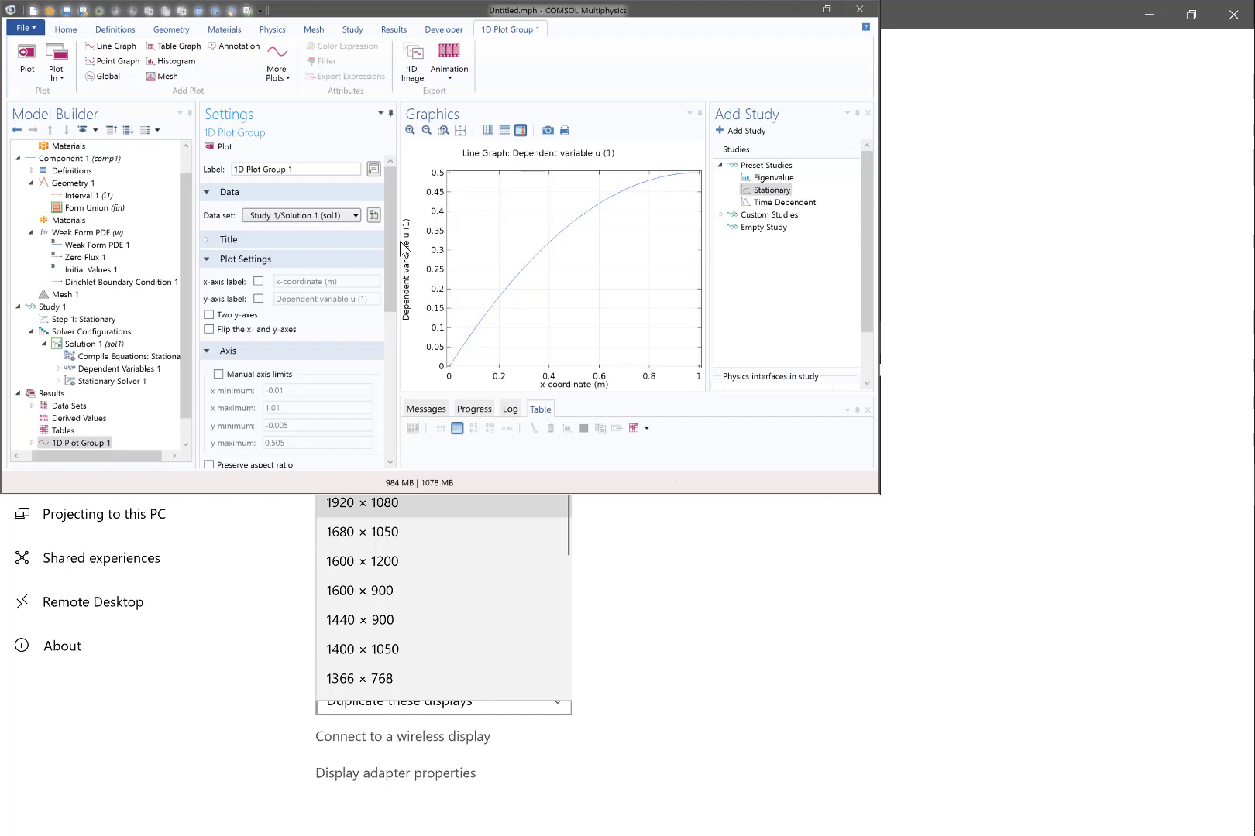
- Compare the weak-form derivation in the Lecture 16 notes with the available Weak Form PDE interface and the equation of Weak Form PDE 1
{"action": "key", "text": "alt+Tab"}
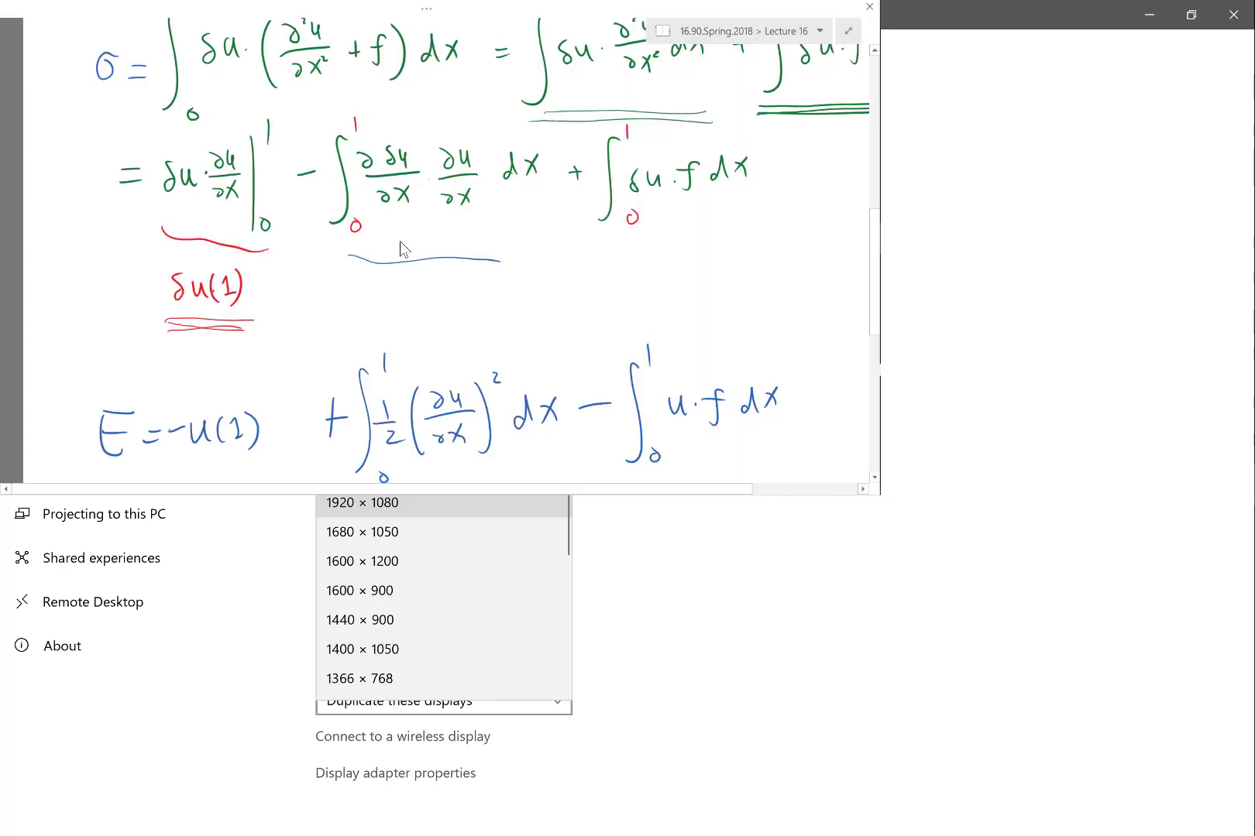
{"action": "scroll", "coordinate": [401, 248], "scroll_direction": "up", "scroll_amount": 2}
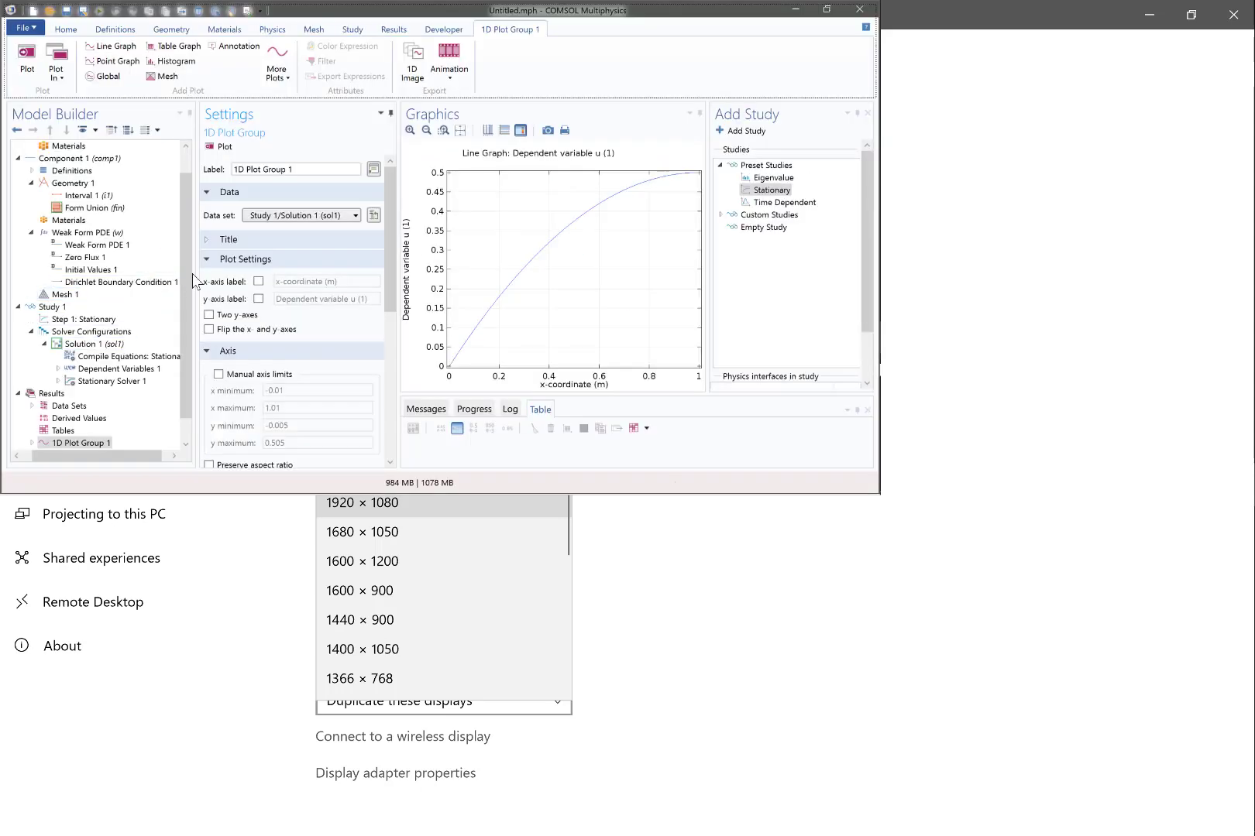
{"action": "left_click_drag", "start_coordinate": [187, 271], "coordinate": [182, 211]}
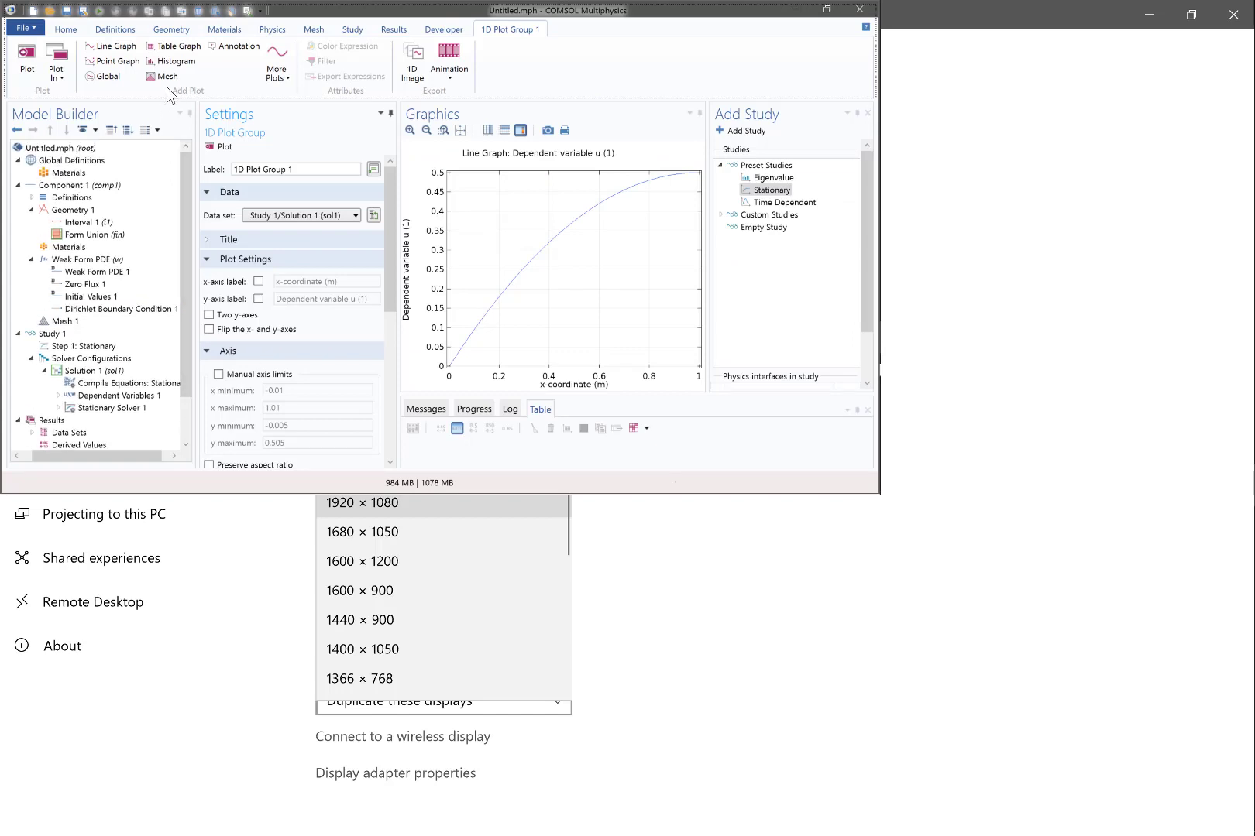
{"action": "left_click", "coordinate": [272, 29]}
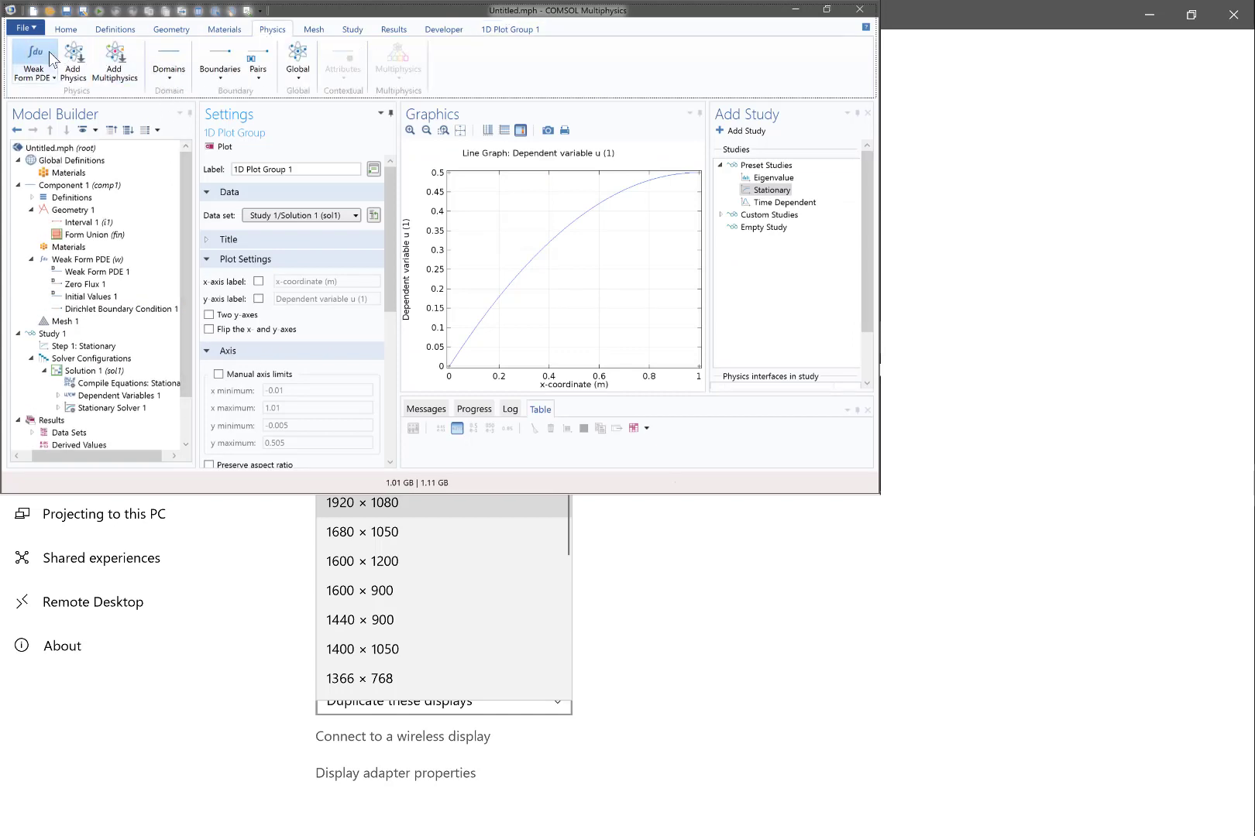
{"action": "left_click", "coordinate": [73, 62]}
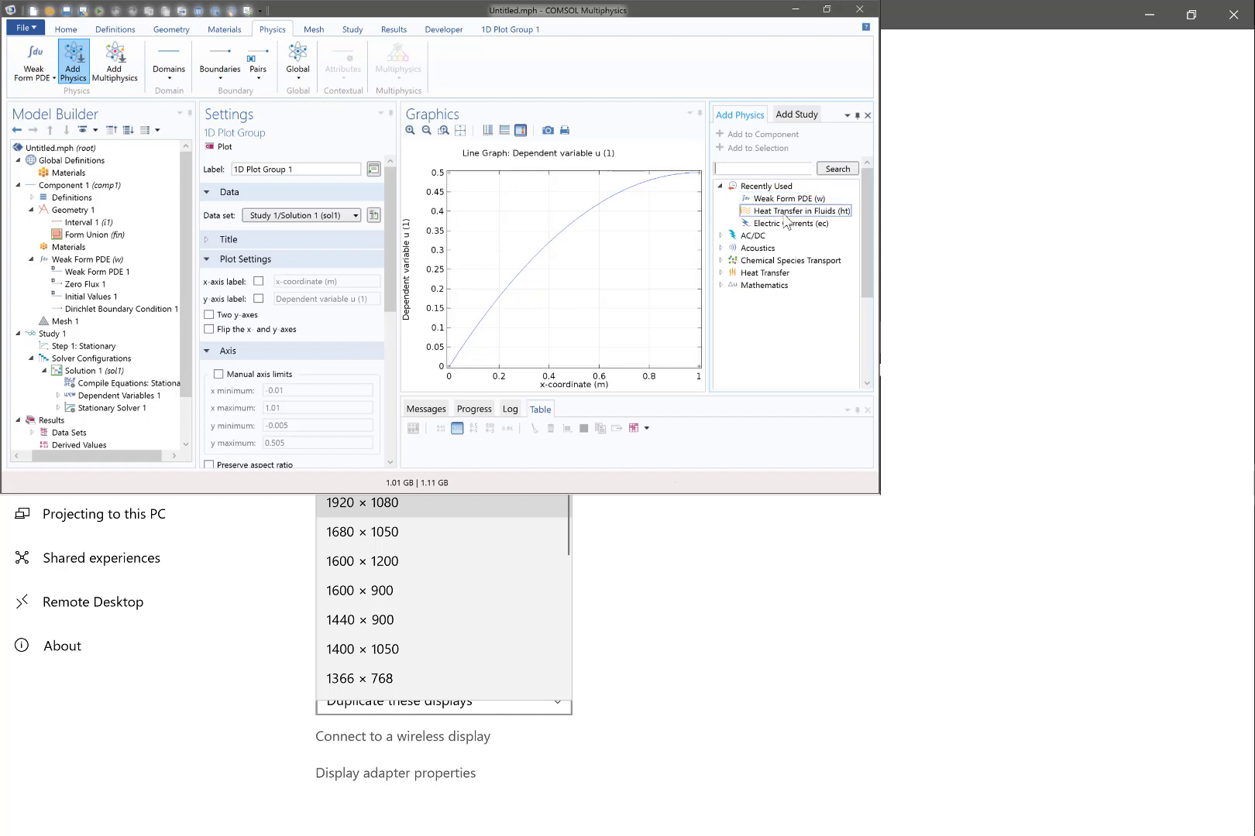
{"action": "left_click", "coordinate": [782, 198]}
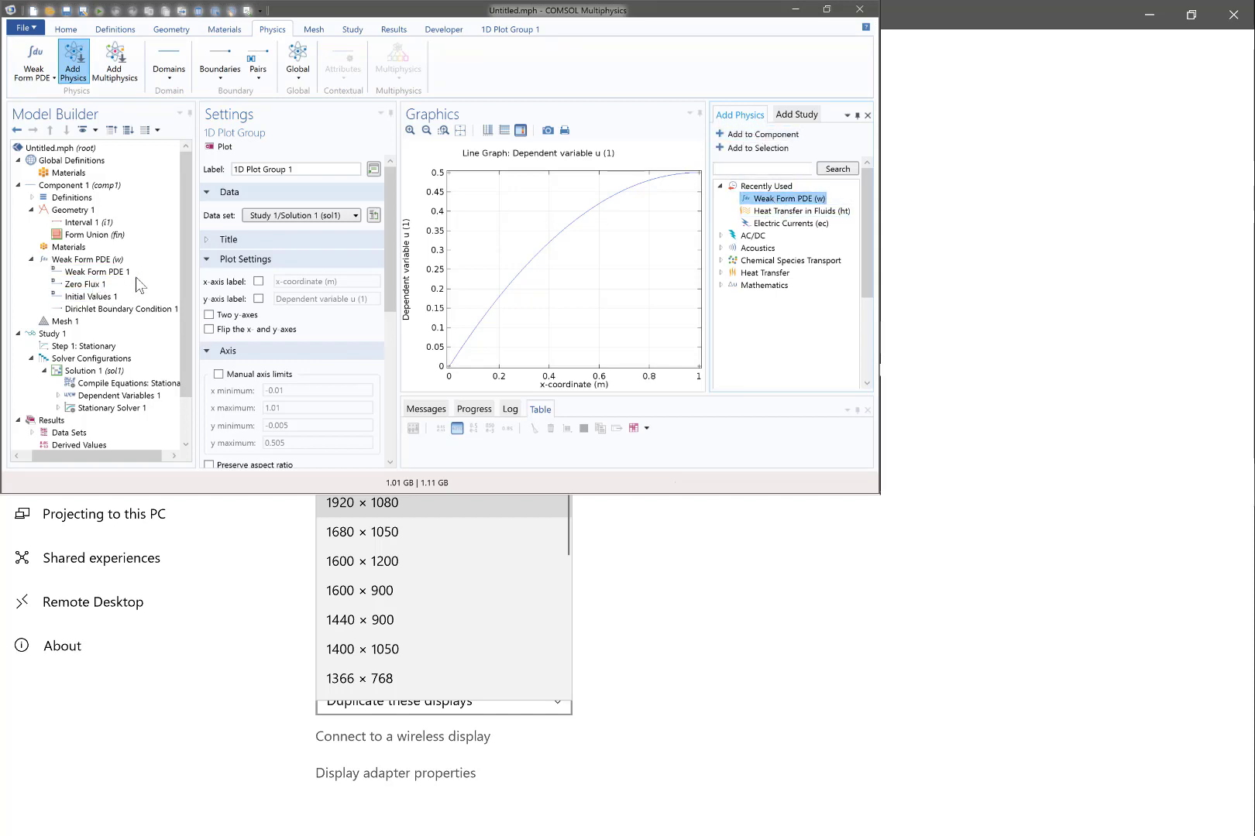
{"action": "left_click", "coordinate": [100, 271]}
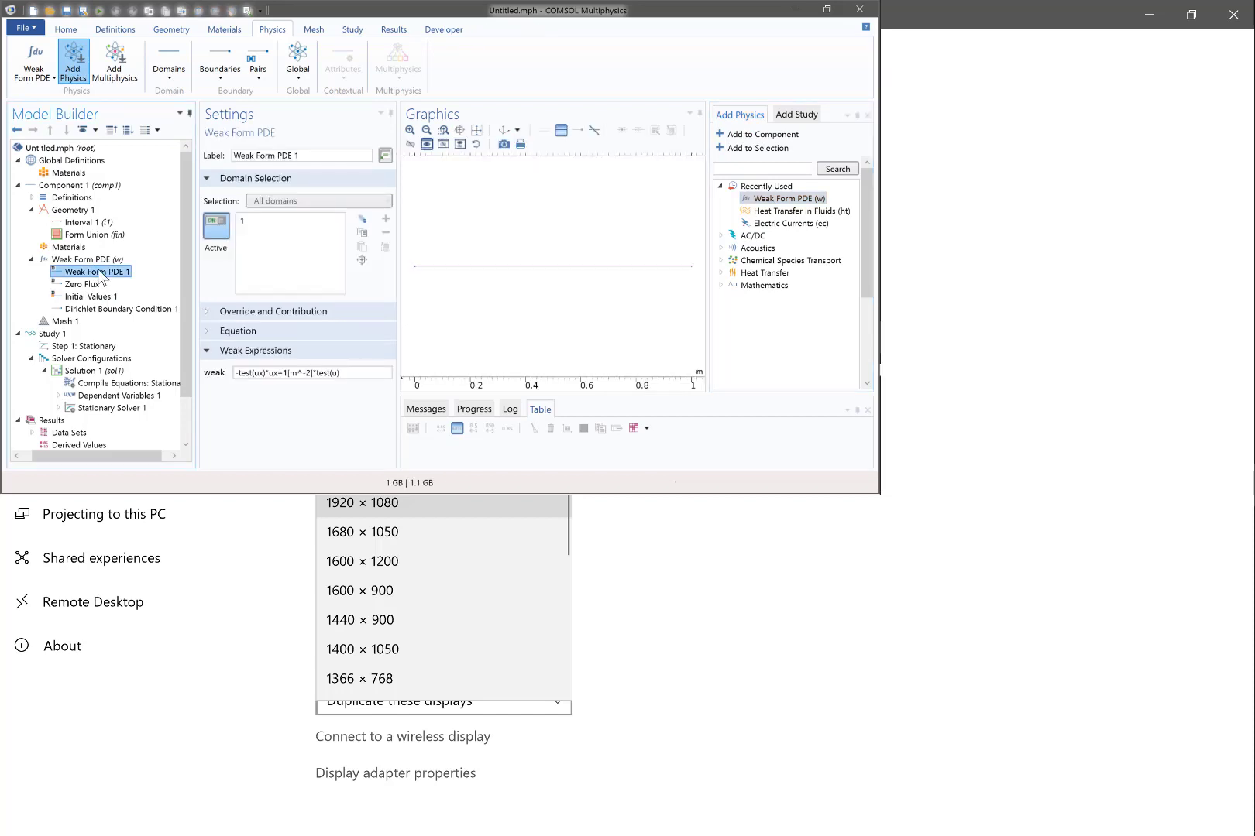
{"action": "left_click", "coordinate": [225, 332]}
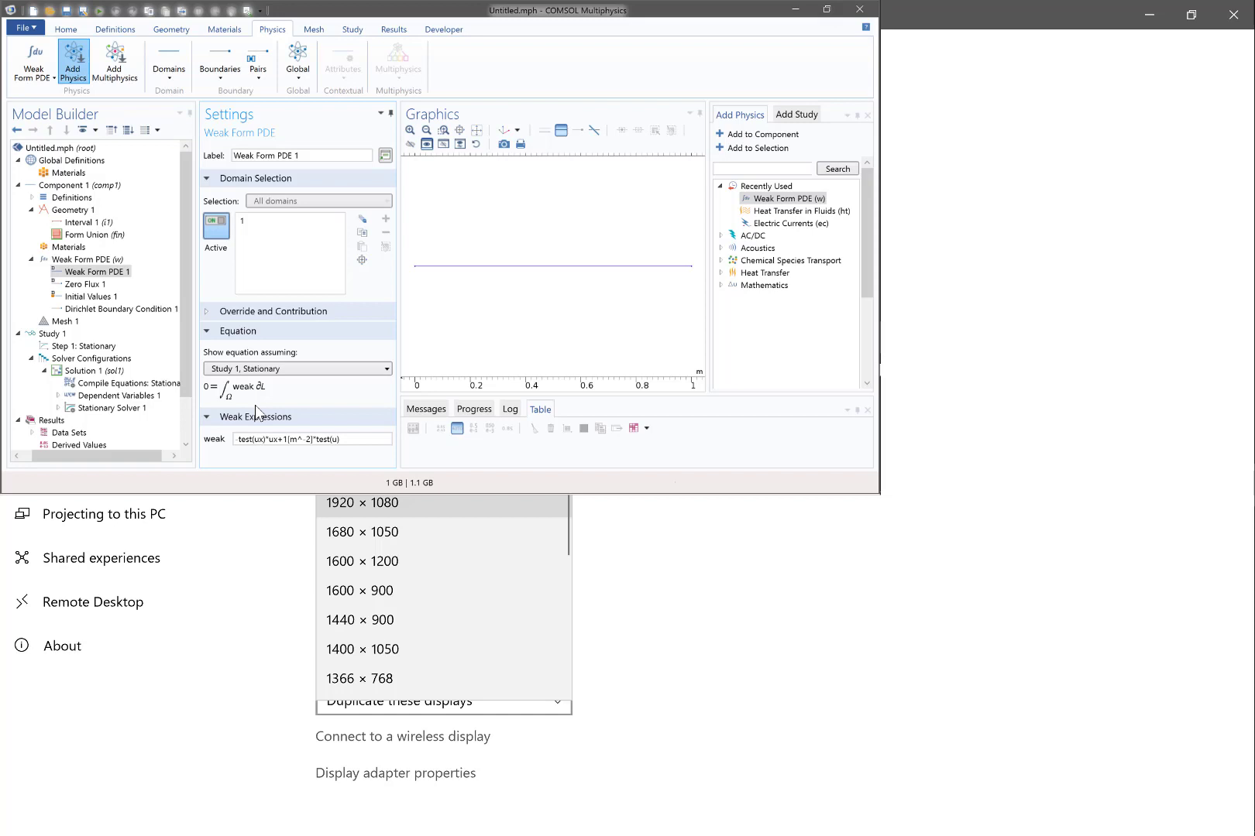
{"action": "key", "text": "alt+Tab"}
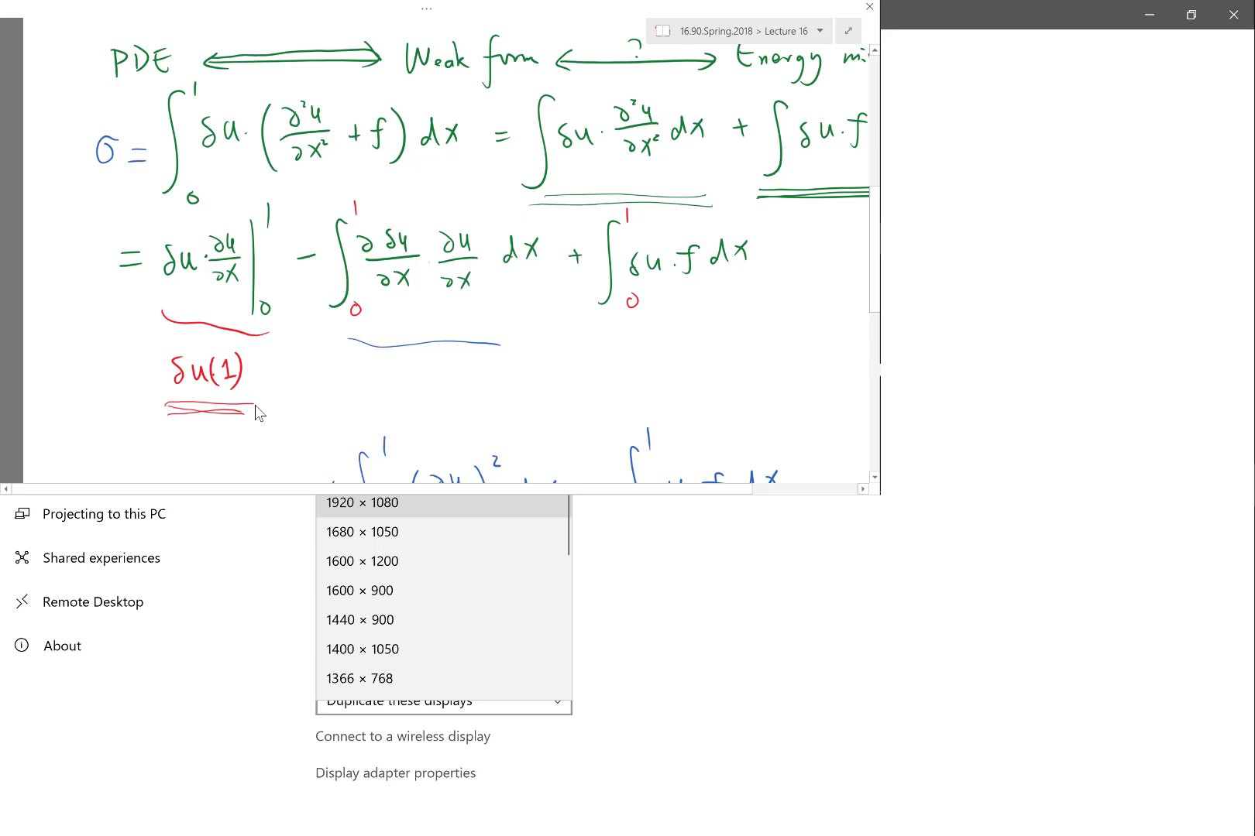
{"action": "key", "text": "alt+Tab"}
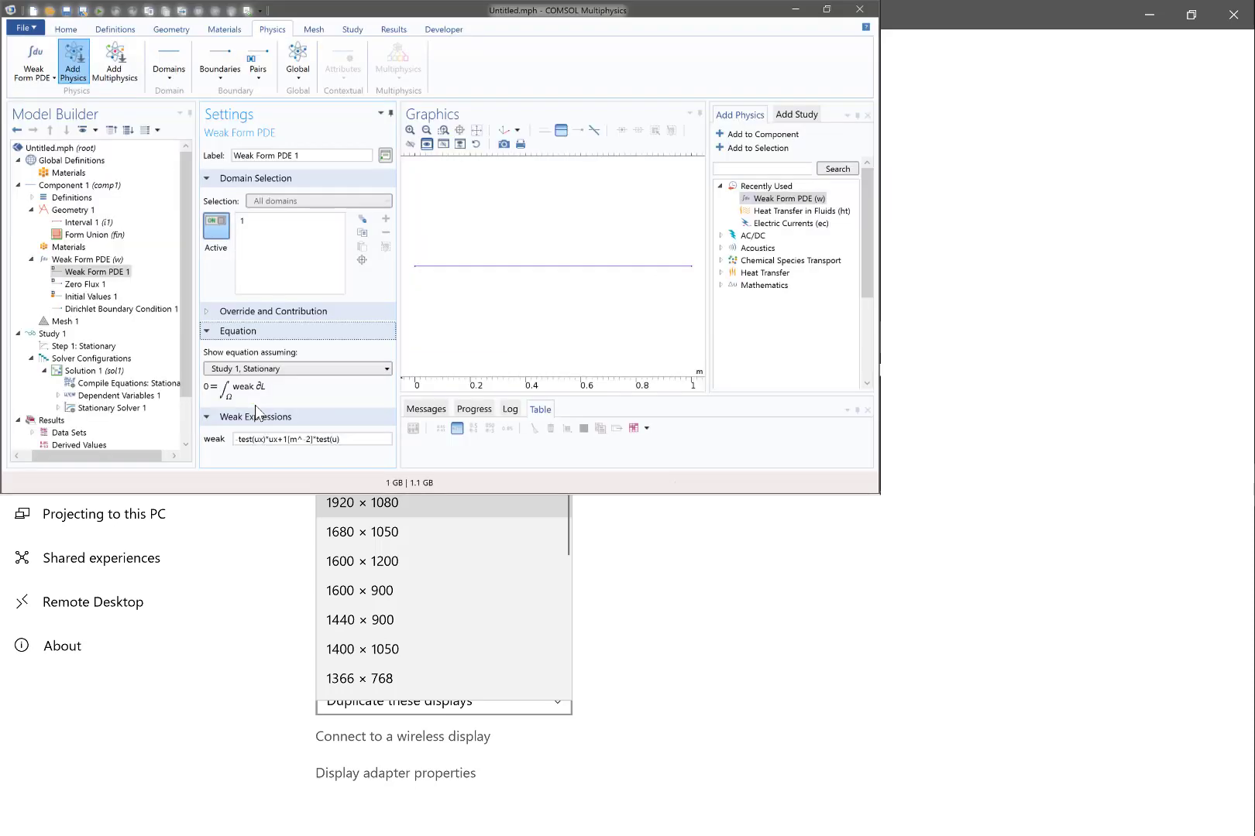
- Try a Flux/Source condition on boundary 2 of the Weak Form PDE, inspect its equation, and delete the condition
{"action": "right_click", "coordinate": [88, 262]}
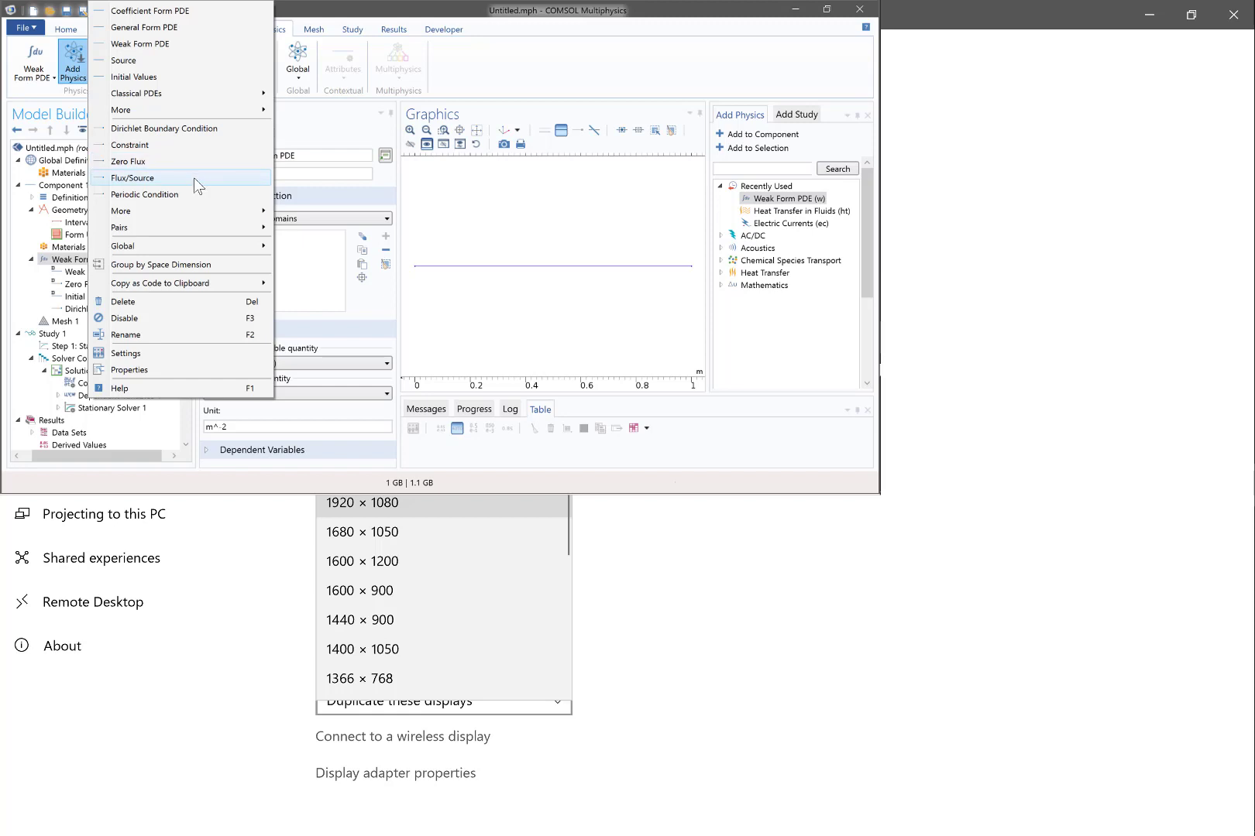
{"action": "mouse_move", "coordinate": [206, 210]}
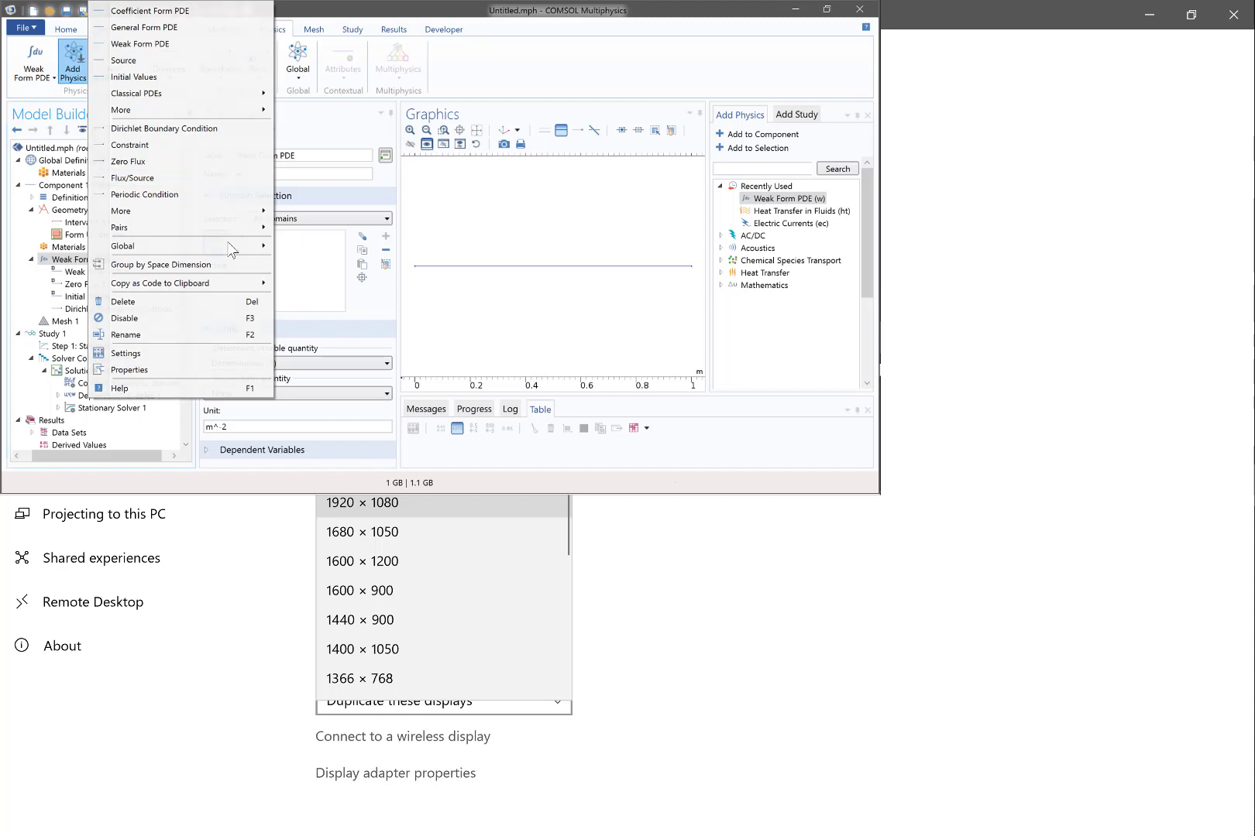
{"action": "left_click", "coordinate": [170, 181]}
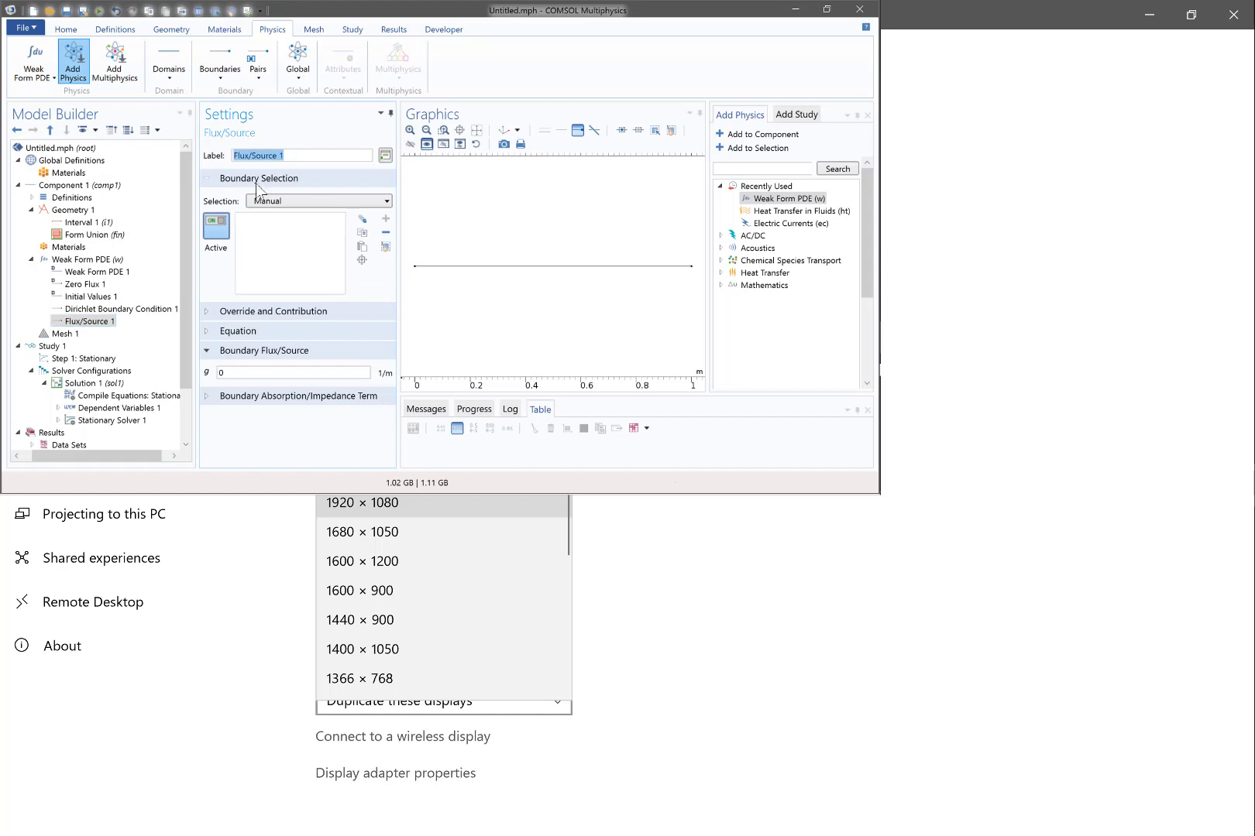
{"action": "left_click", "coordinate": [112, 310]}
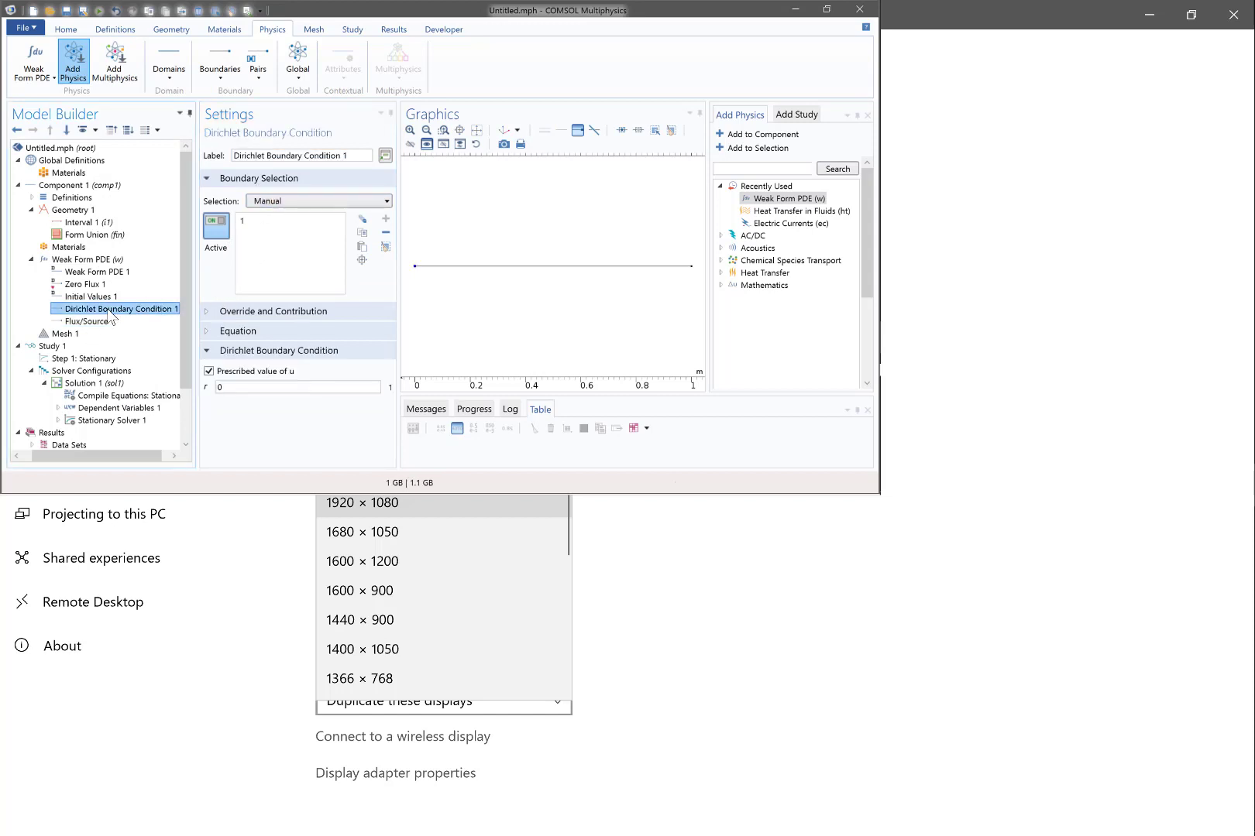
{"action": "left_click", "coordinate": [106, 322]}
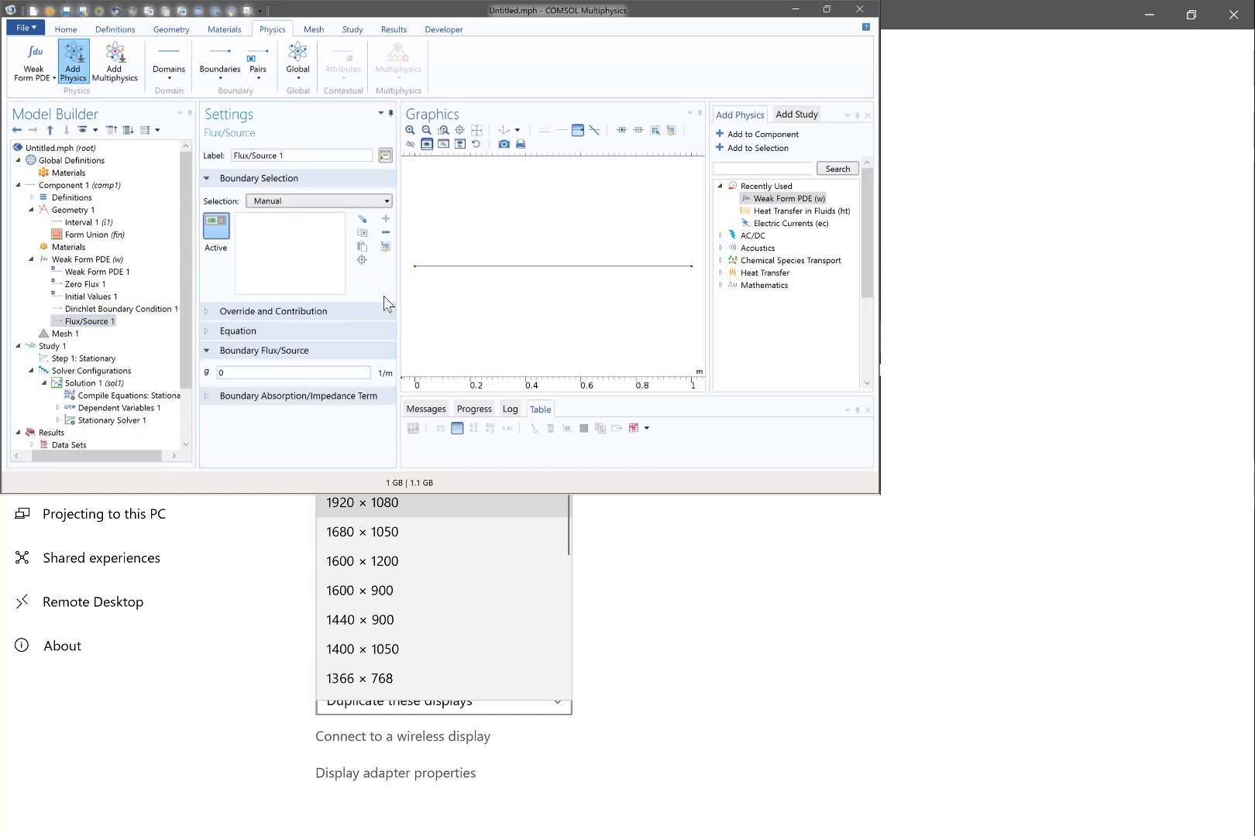
{"action": "left_click", "coordinate": [692, 267]}
{"action": "left_click", "coordinate": [275, 374]}
{"action": "left_click", "coordinate": [220, 333]}
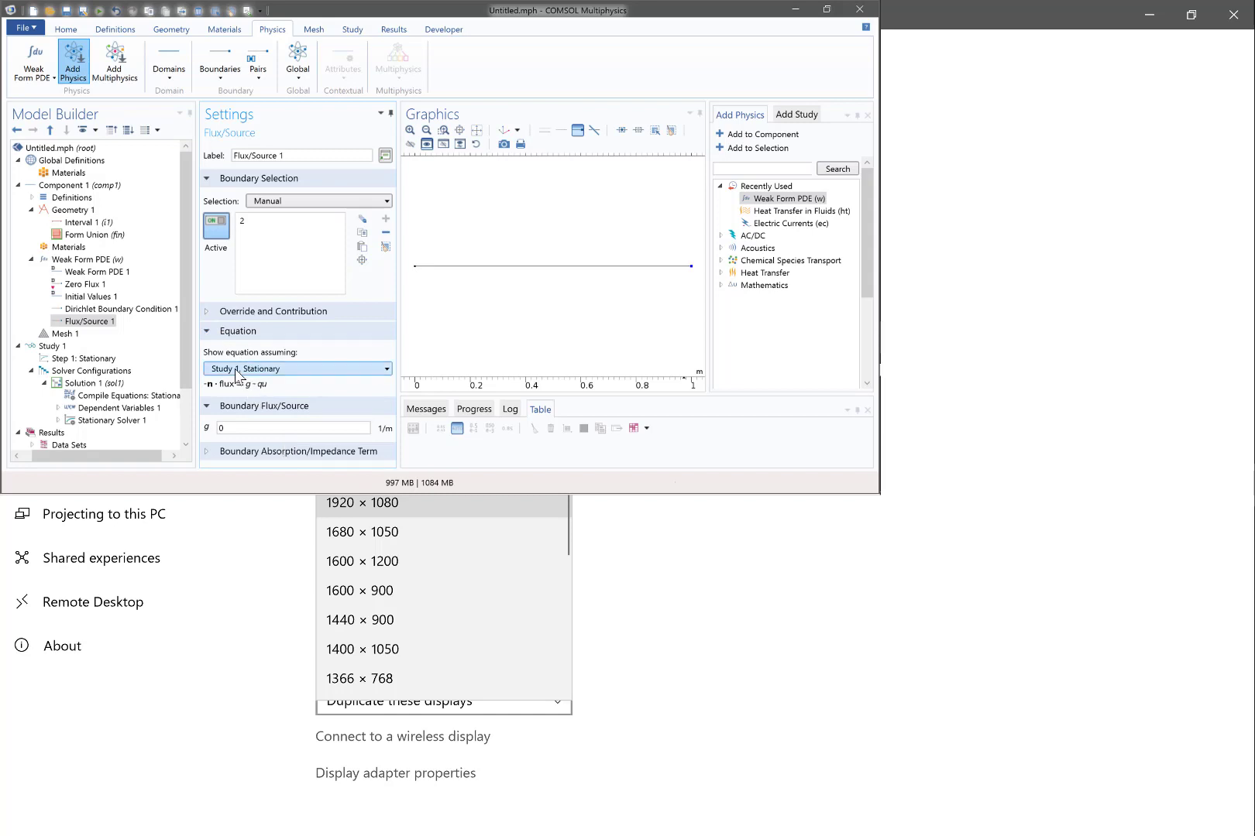
{"action": "left_click", "coordinate": [91, 321]}
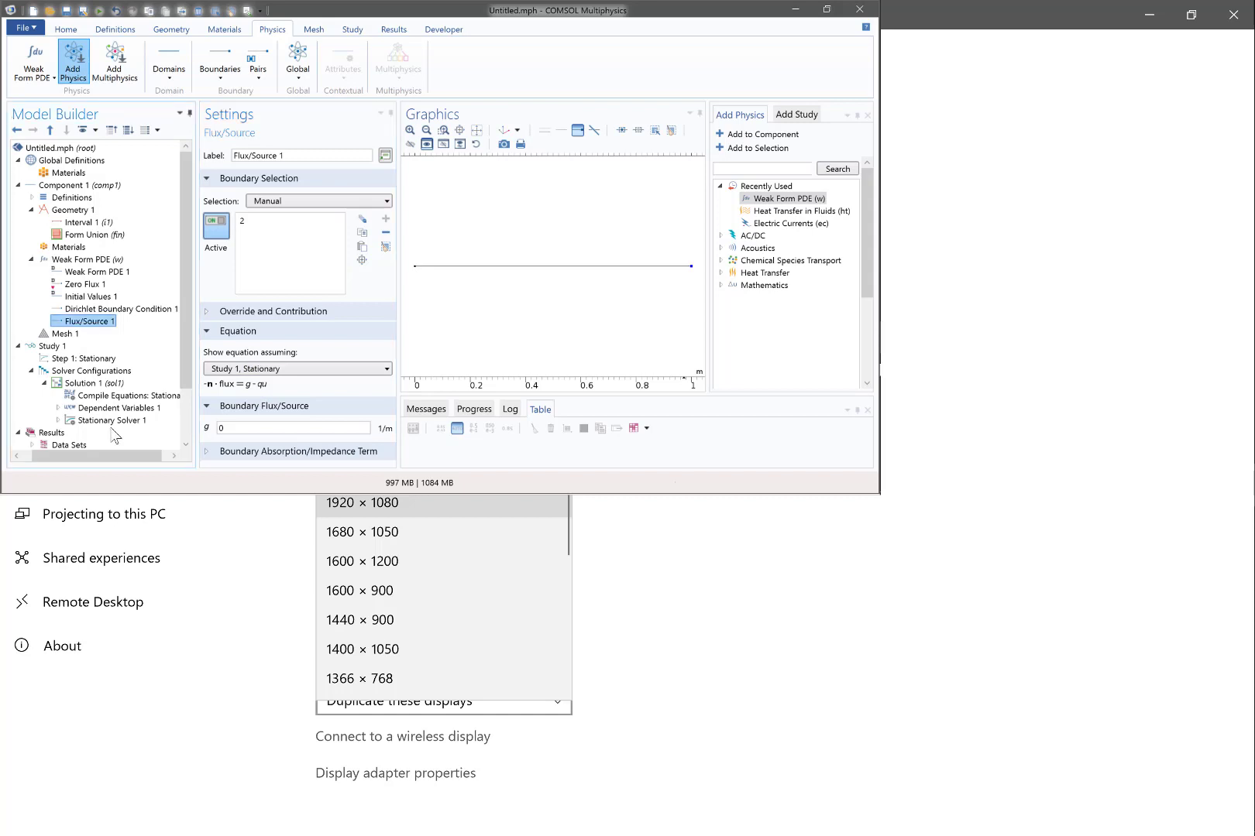
{"action": "key", "text": "Delete"}
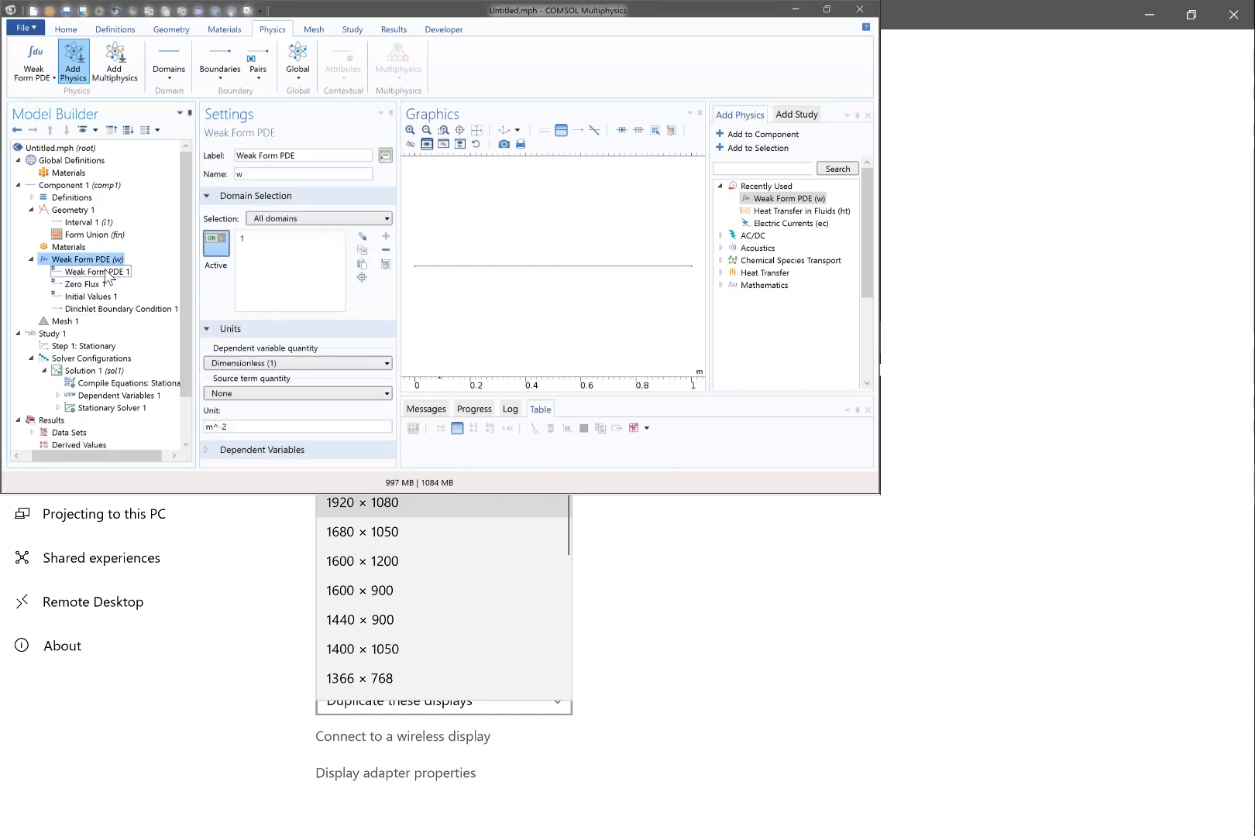
- Add a boundary Weak Contribution to the Weak Form PDE with the weak expression test(u)
{"action": "right_click", "coordinate": [94, 259]}
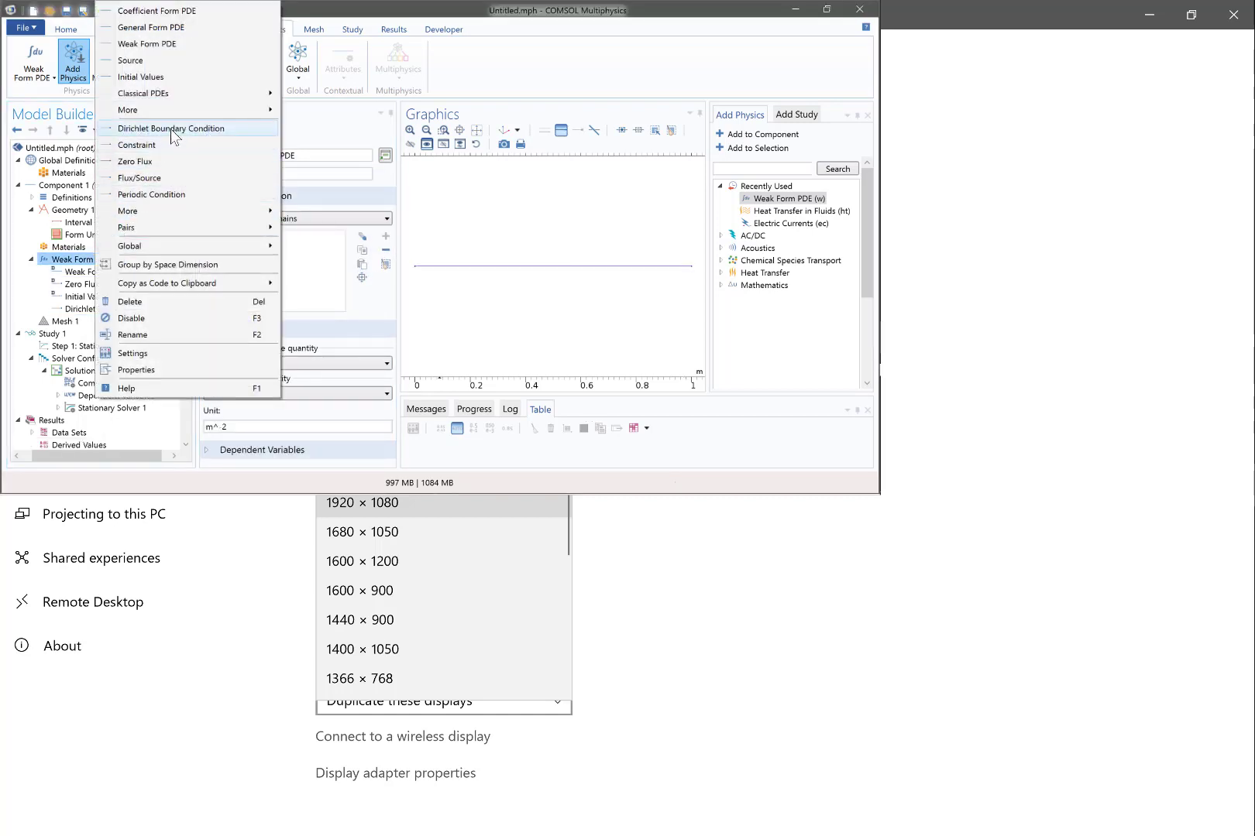
{"action": "mouse_move", "coordinate": [222, 214]}
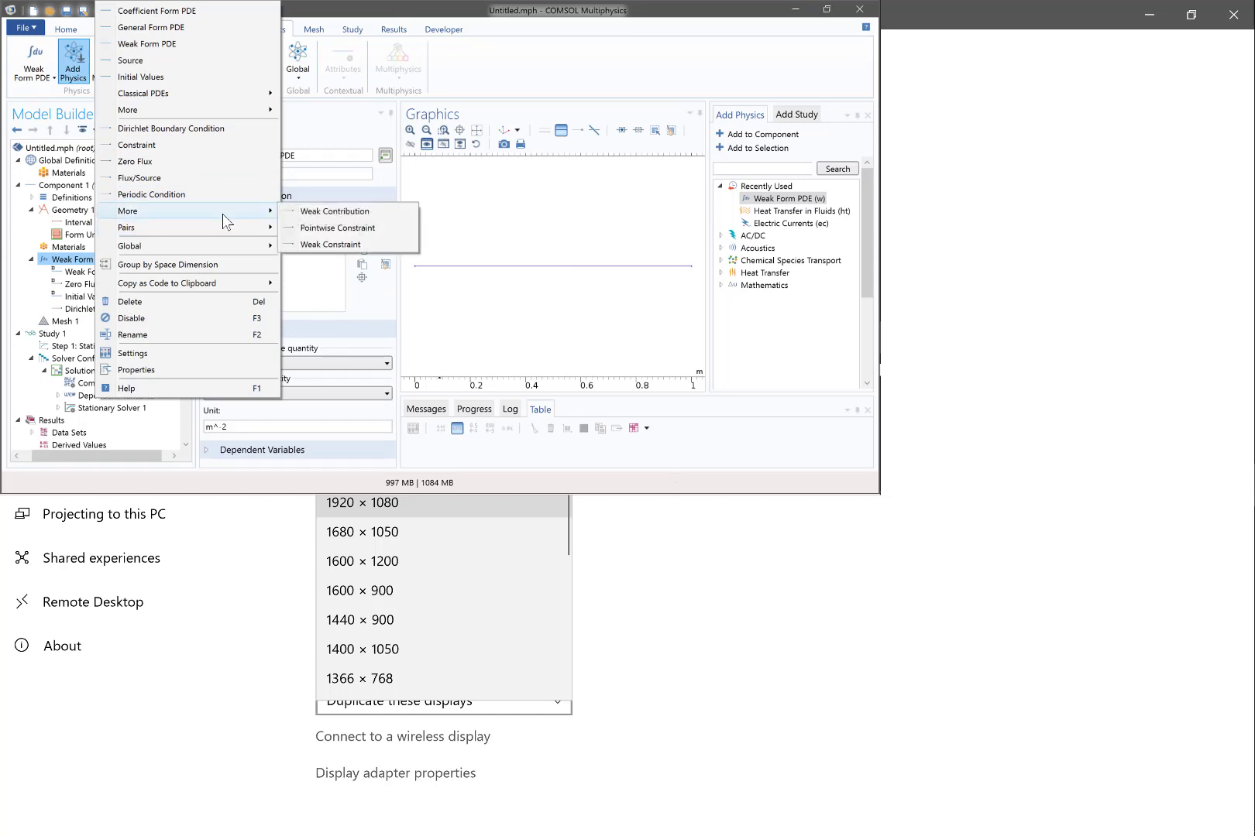
{"action": "left_click", "coordinate": [329, 211]}
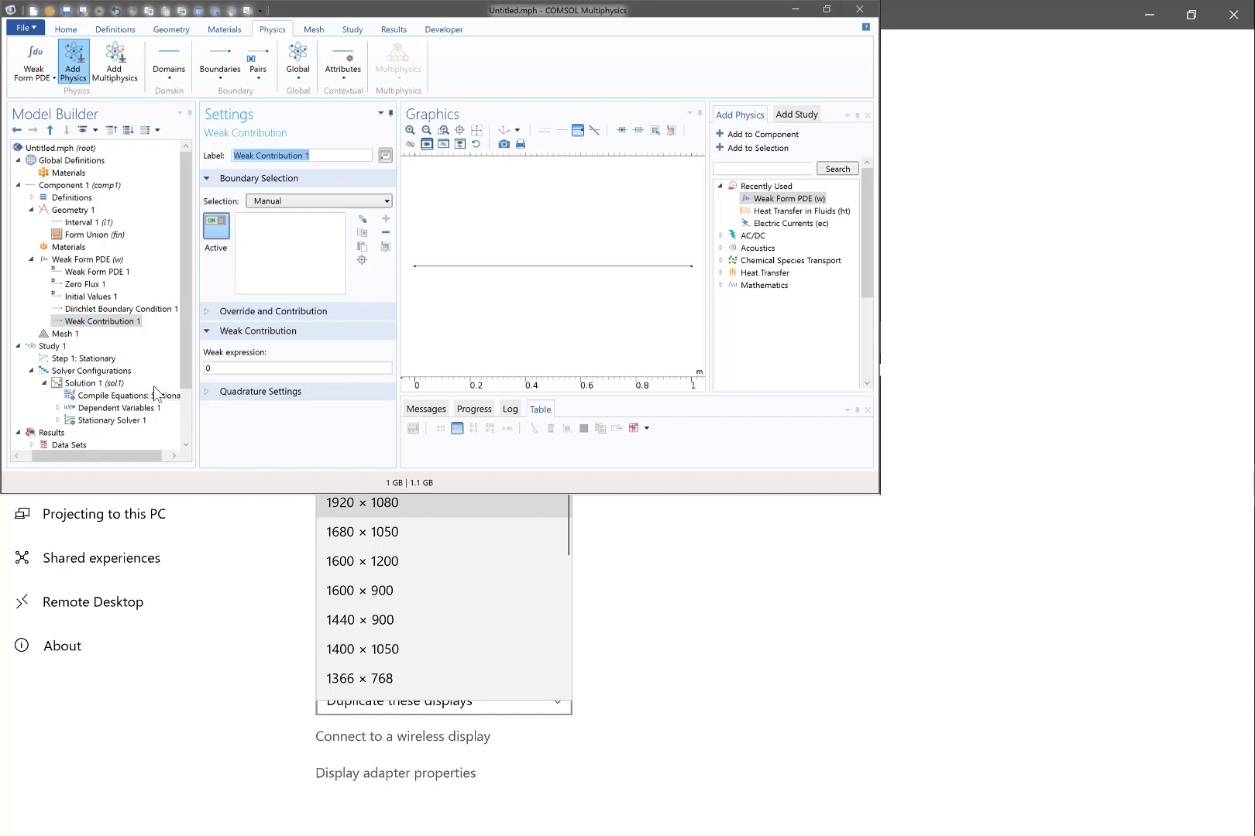
{"action": "double_click", "coordinate": [244, 367]}
{"action": "key", "text": "alt+Tab"}
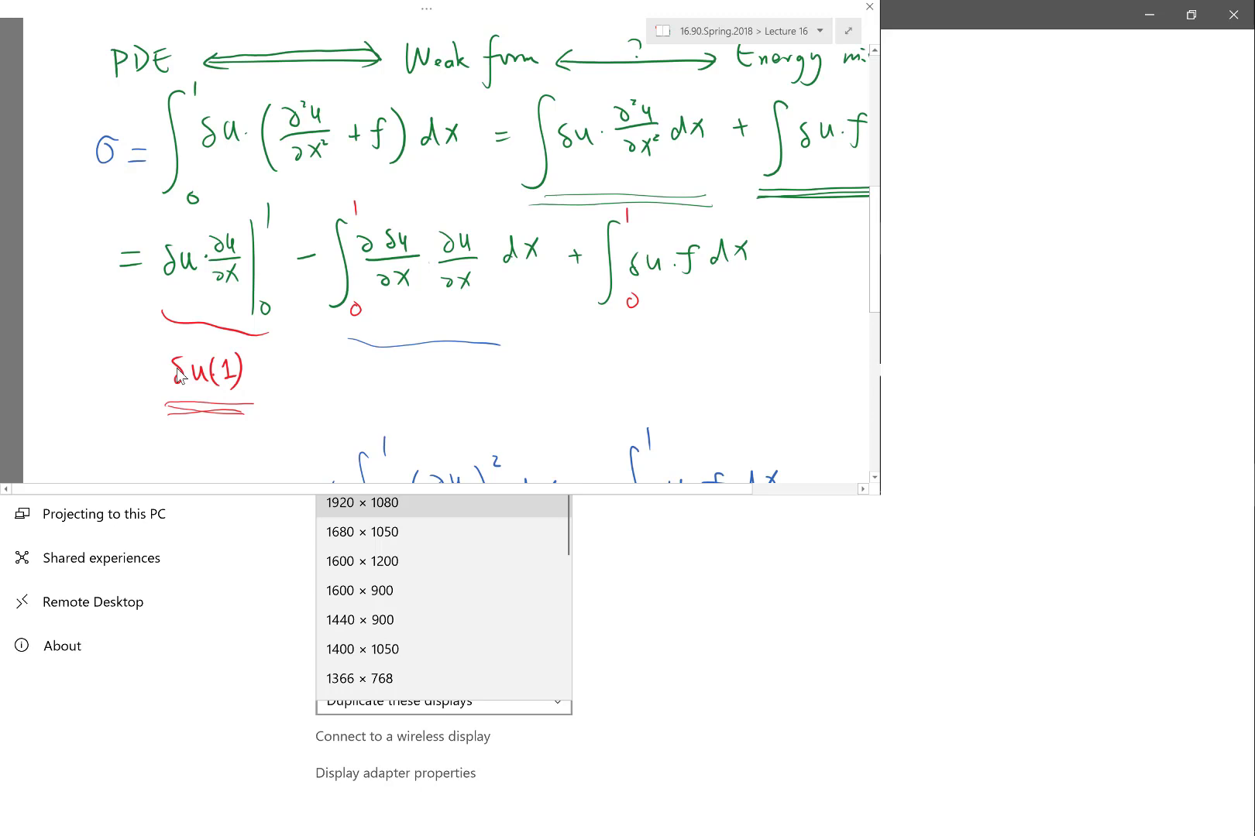
{"action": "key", "text": "alt+Tab"}
{"action": "type", "text": "t"}
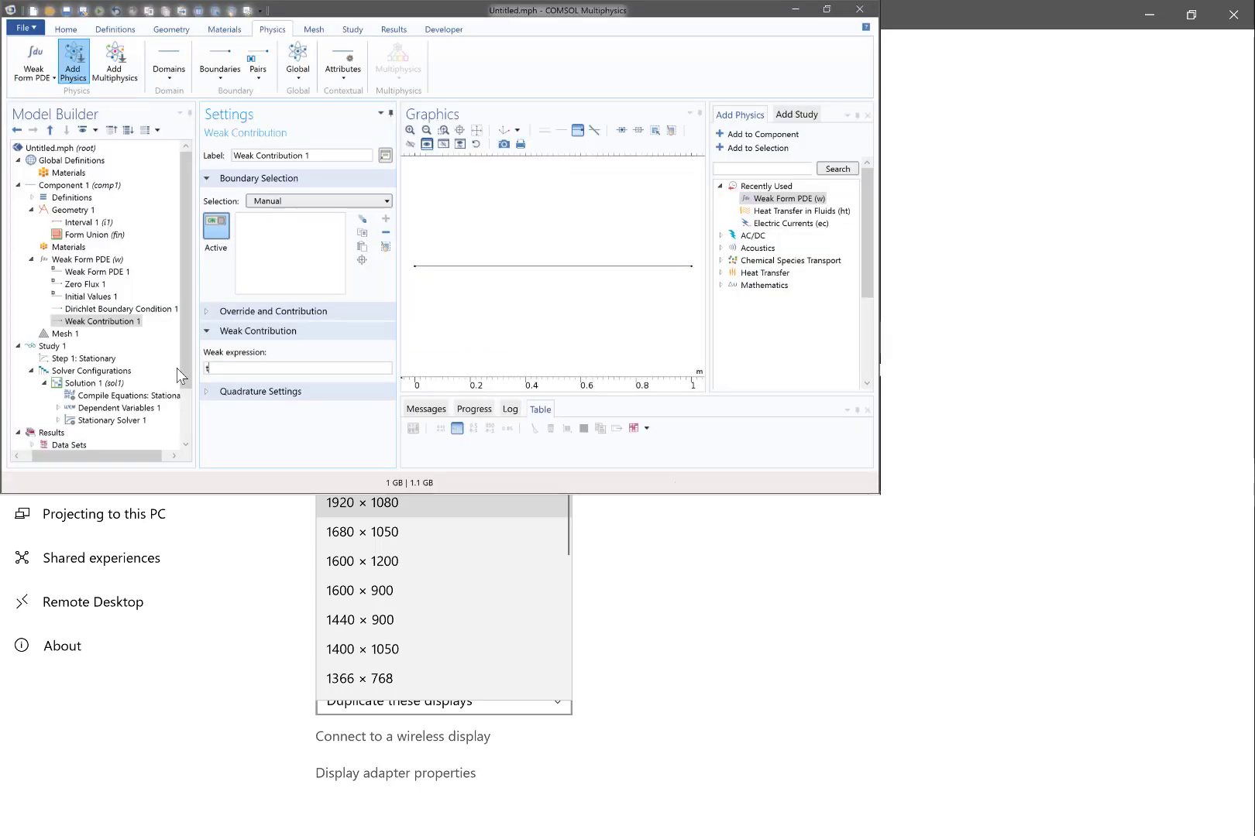
{"action": "type", "text": "est(u)"}
- Assign boundary 2, the interval's right endpoint, to the Weak Contribution and compute the study
{"action": "left_click", "coordinate": [691, 266]}
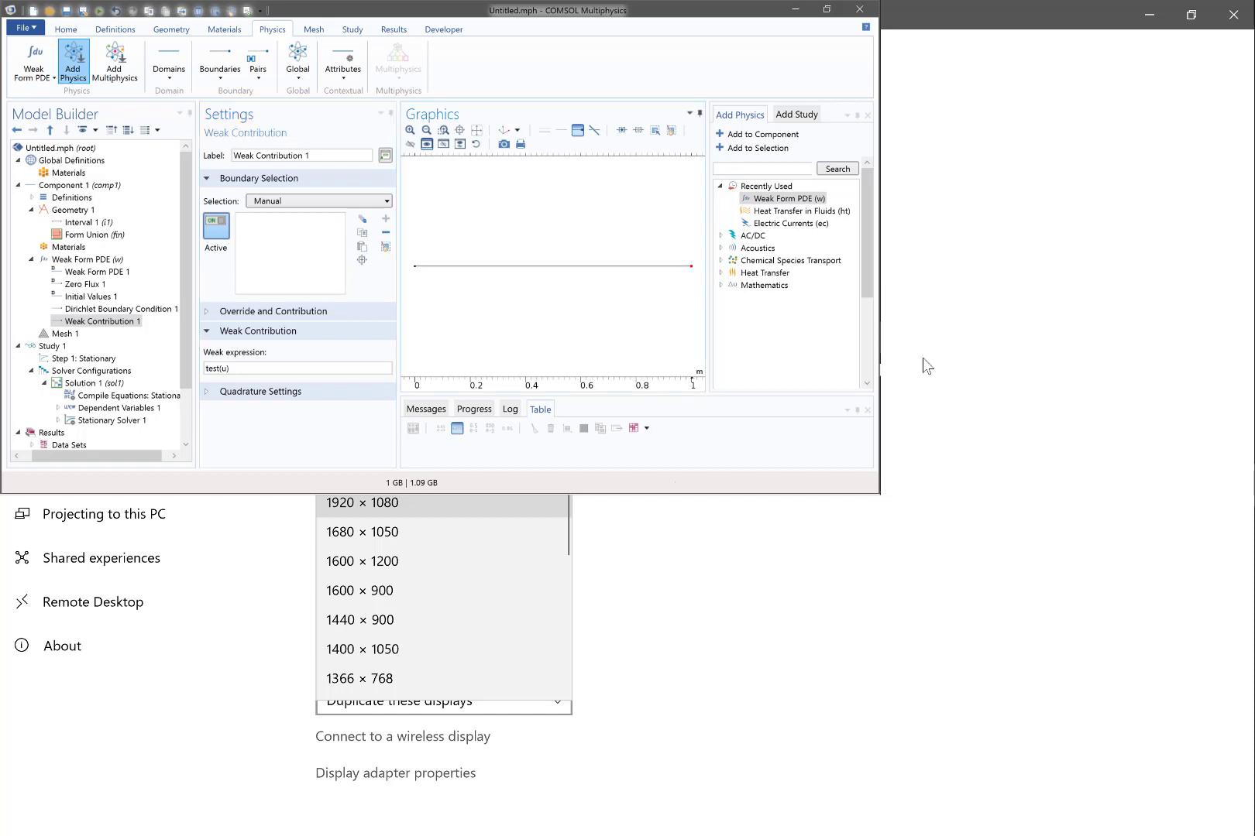
{"action": "left_click", "coordinate": [265, 250]}
{"action": "left_click_drag", "start_coordinate": [672, 253], "coordinate": [857, 337]}
{"action": "left_click", "coordinate": [622, 132]}
{"action": "left_click_drag", "start_coordinate": [665, 222], "coordinate": [707, 307]}
{"action": "left_click", "coordinate": [301, 368]}
{"action": "left_click", "coordinate": [353, 31]}
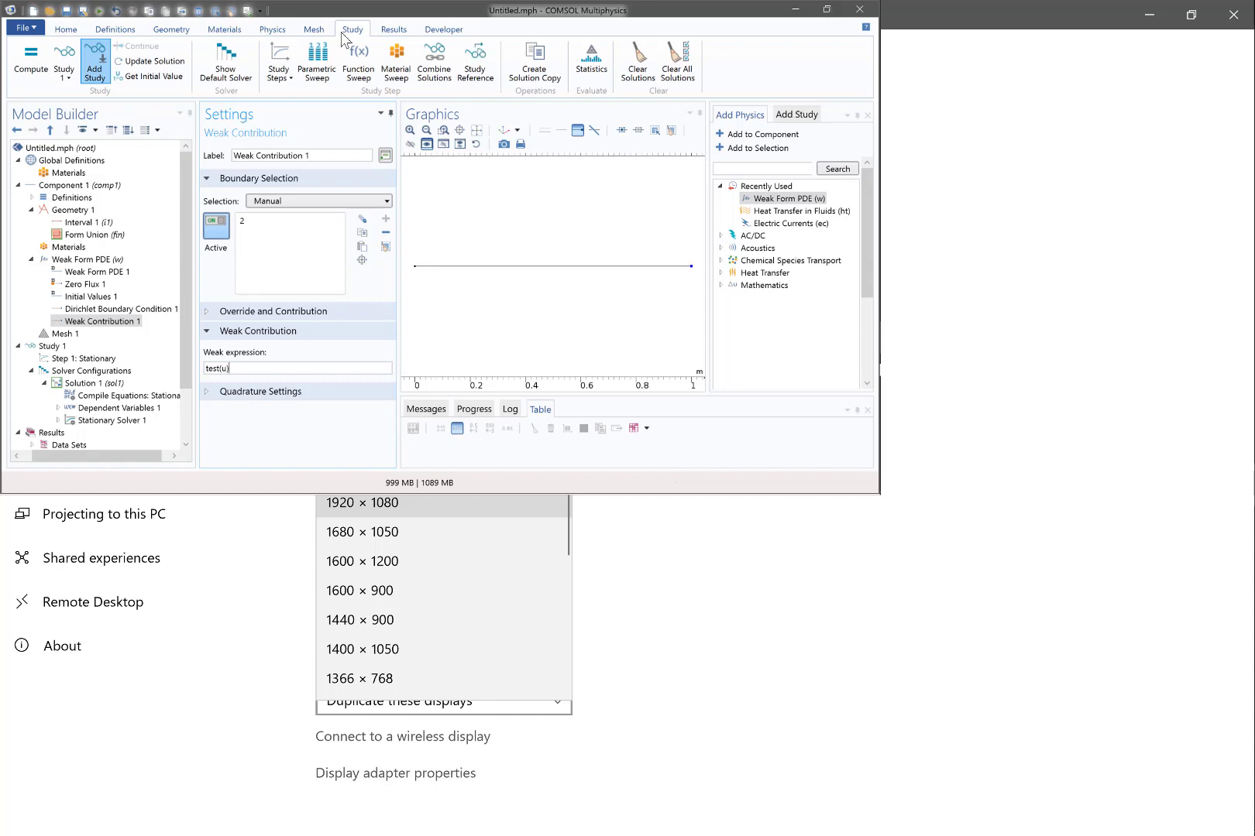
{"action": "left_click", "coordinate": [34, 70]}
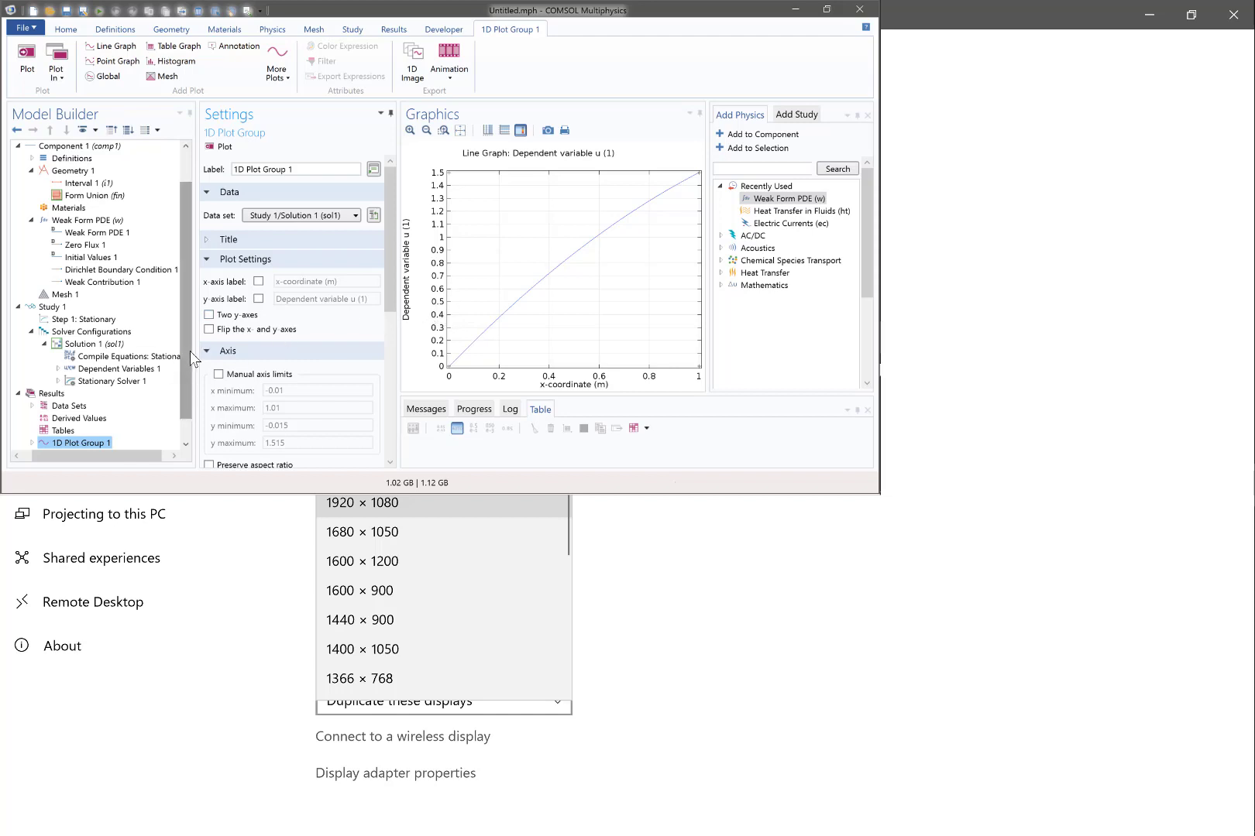
- Change the Weak Contribution's expression to -test(u) and recompute the study
{"action": "left_click", "coordinate": [101, 282]}
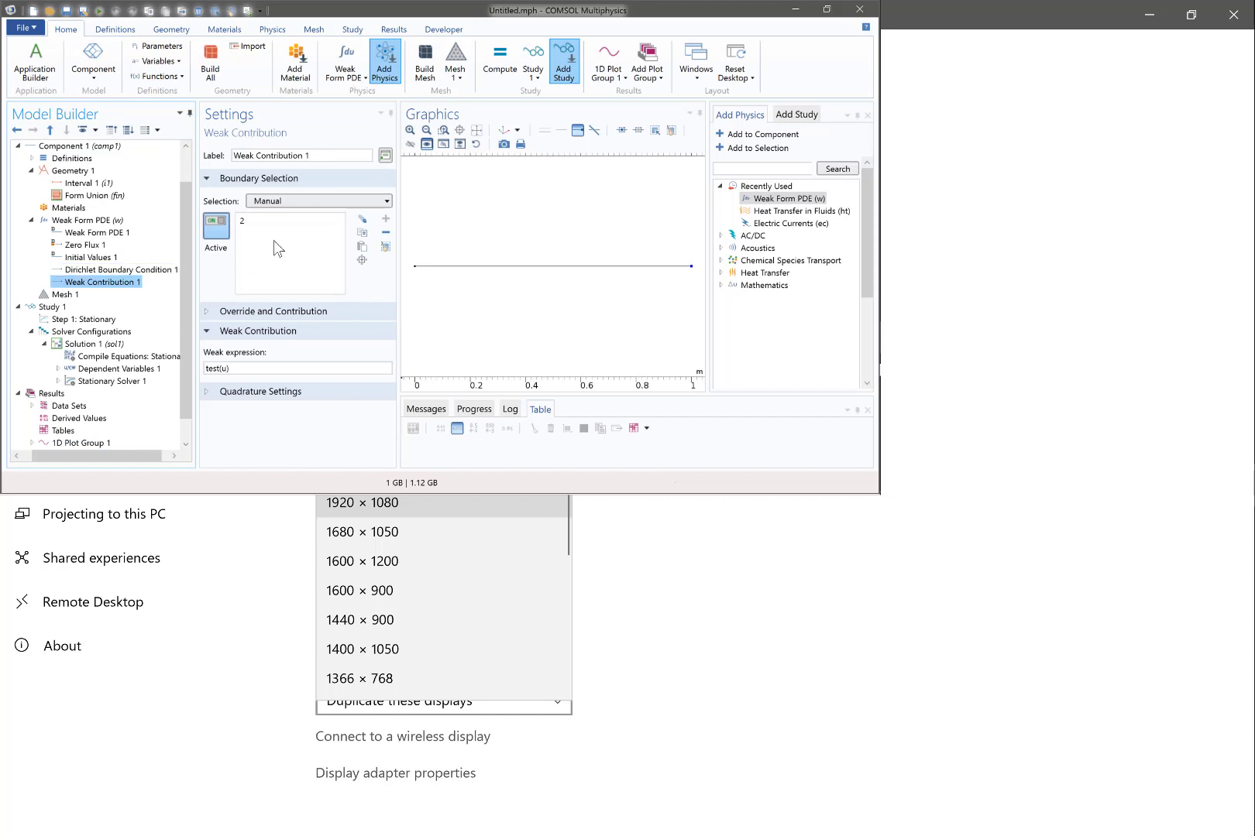
{"action": "left_click", "coordinate": [294, 367]}
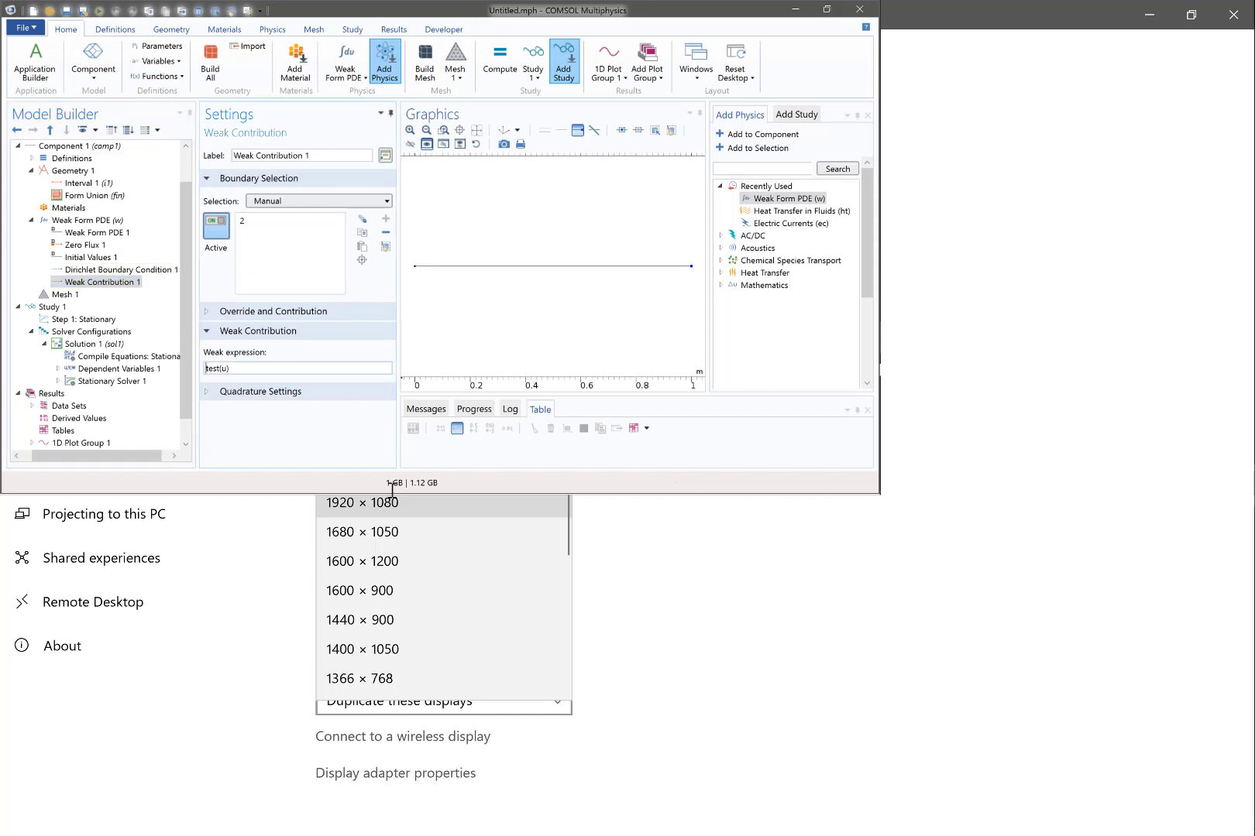
{"action": "type", "text": "-"}
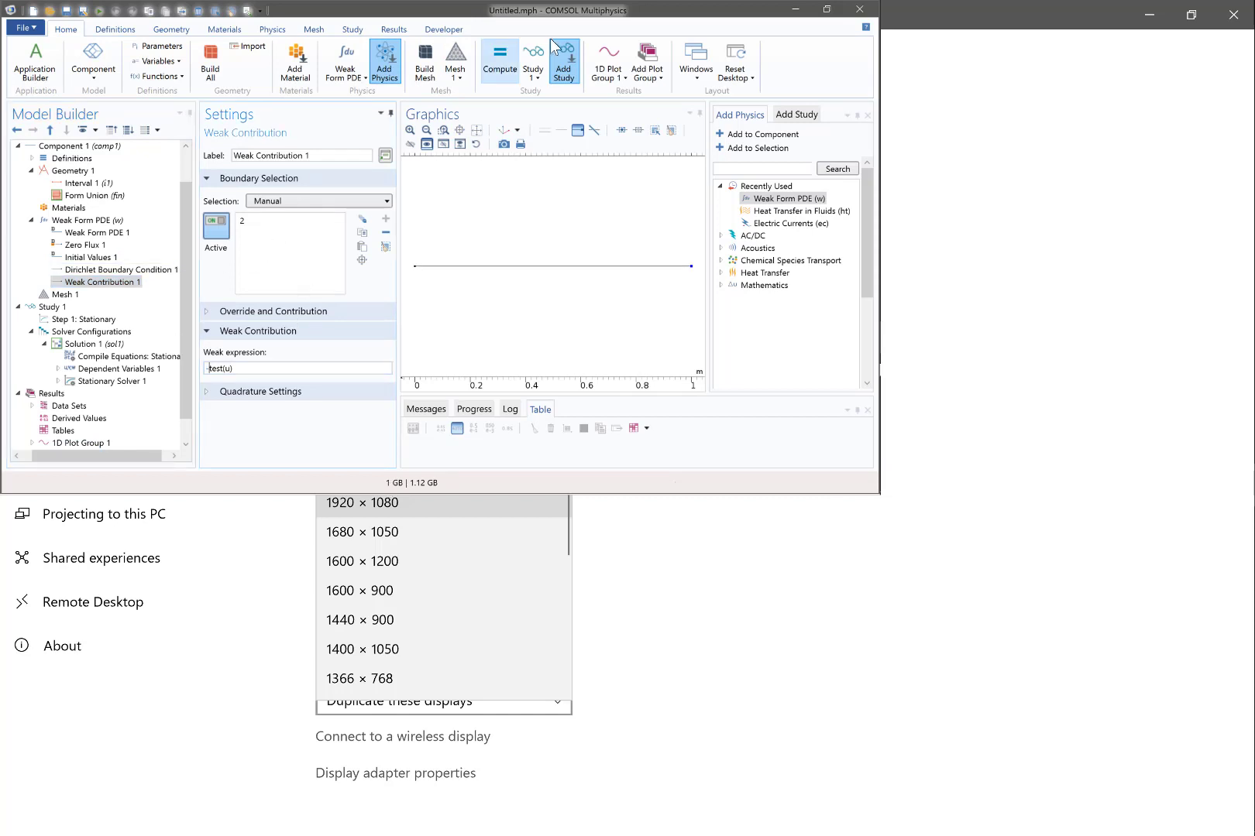
{"action": "left_click", "coordinate": [500, 60]}
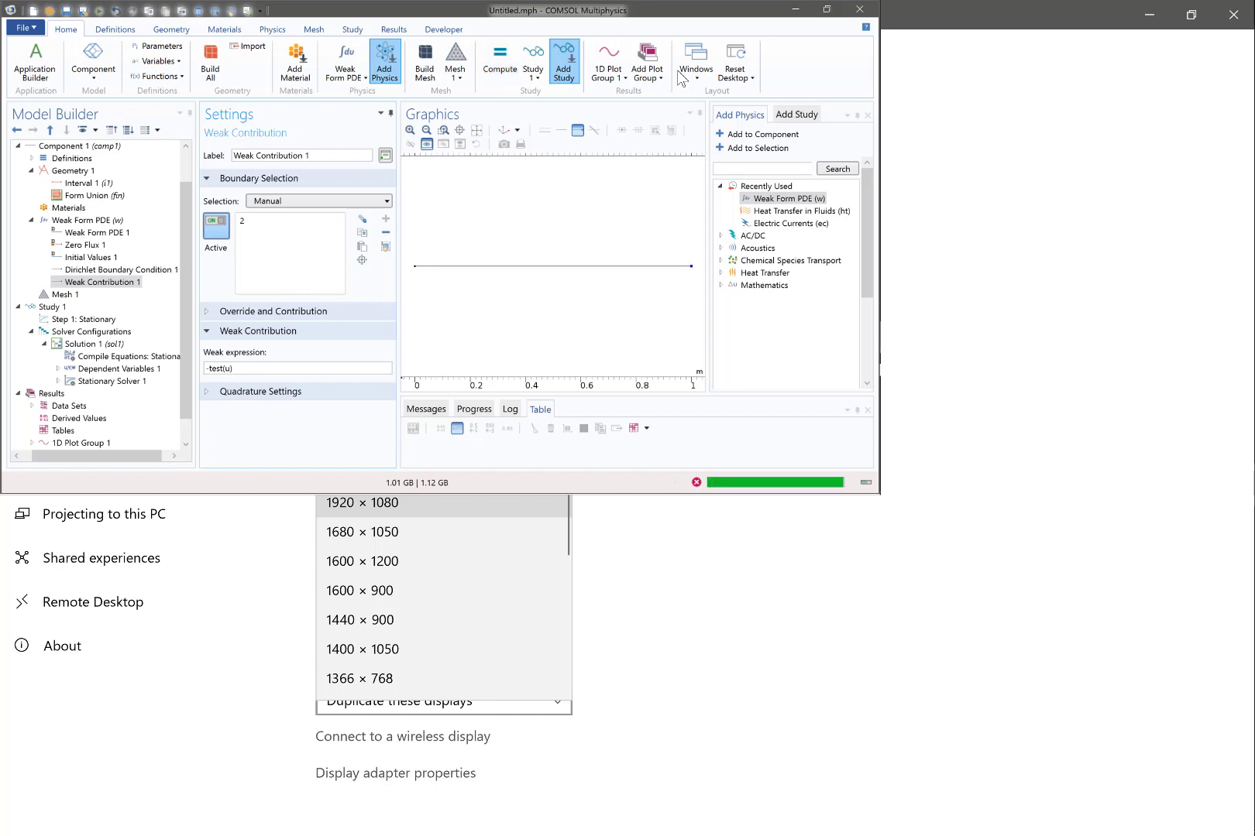